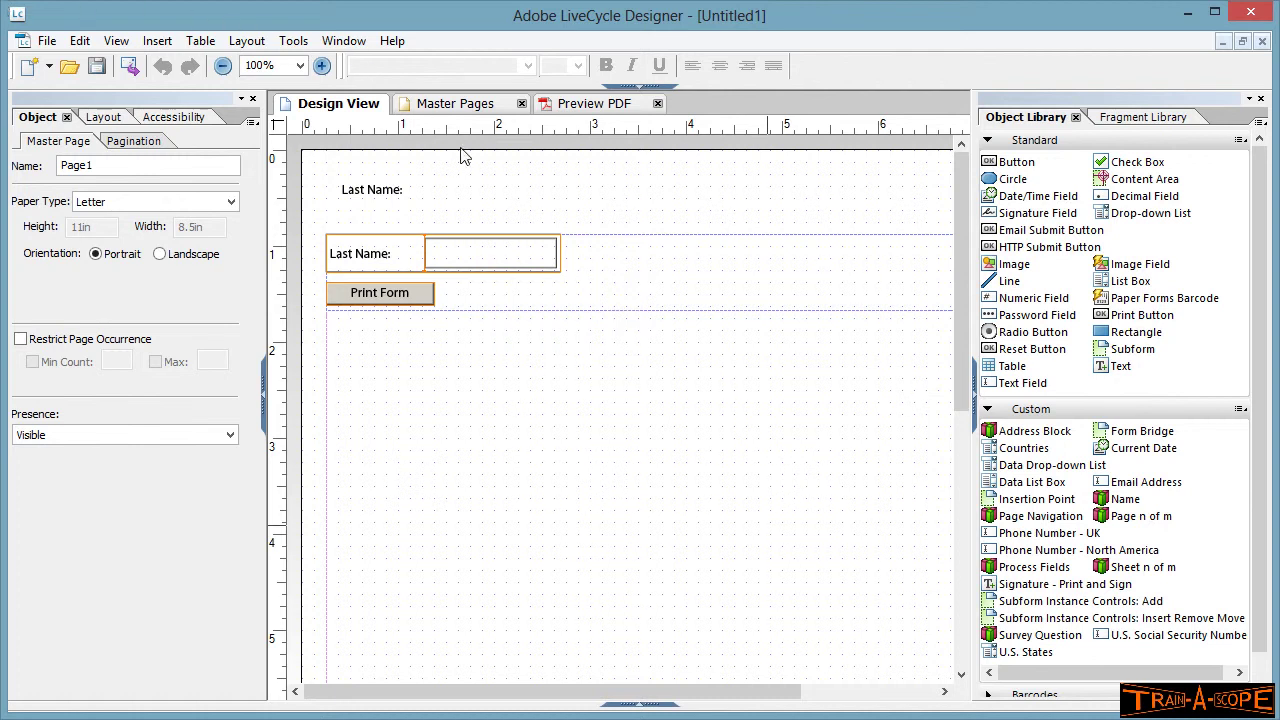
Check the object name and data binding of the Last Name field in the page body
click(490, 262)
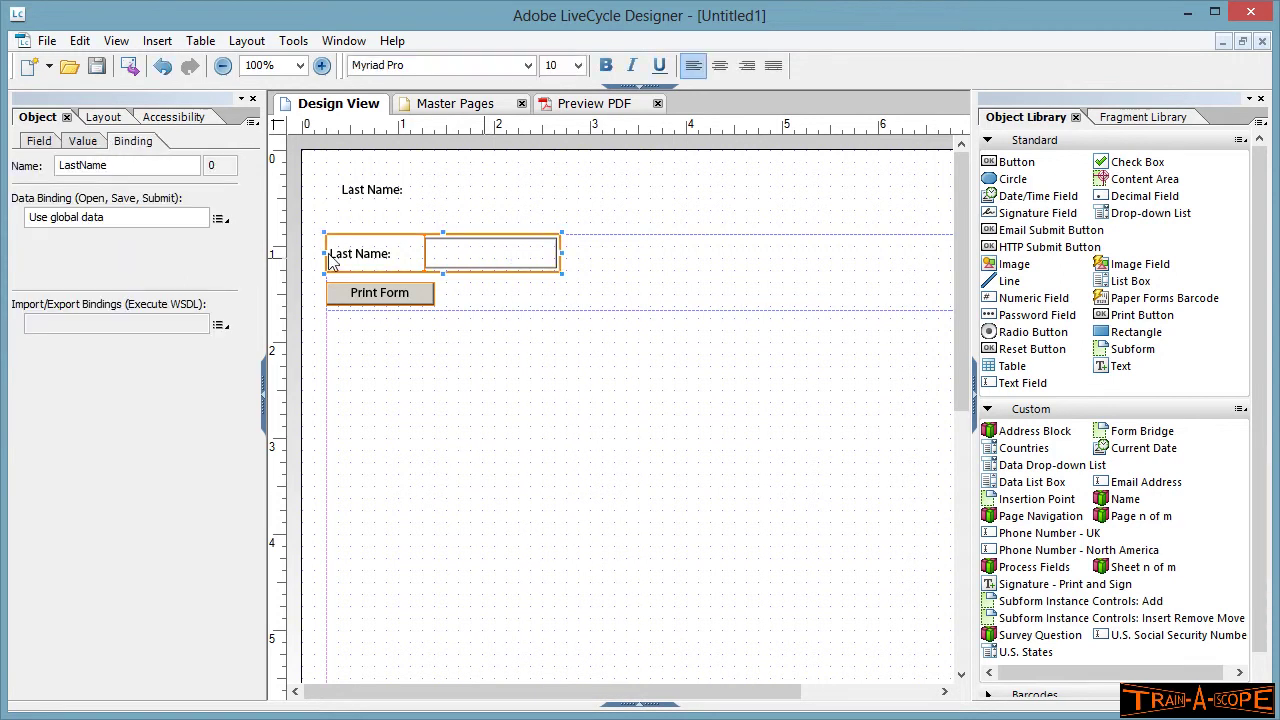
double_click(118, 166)
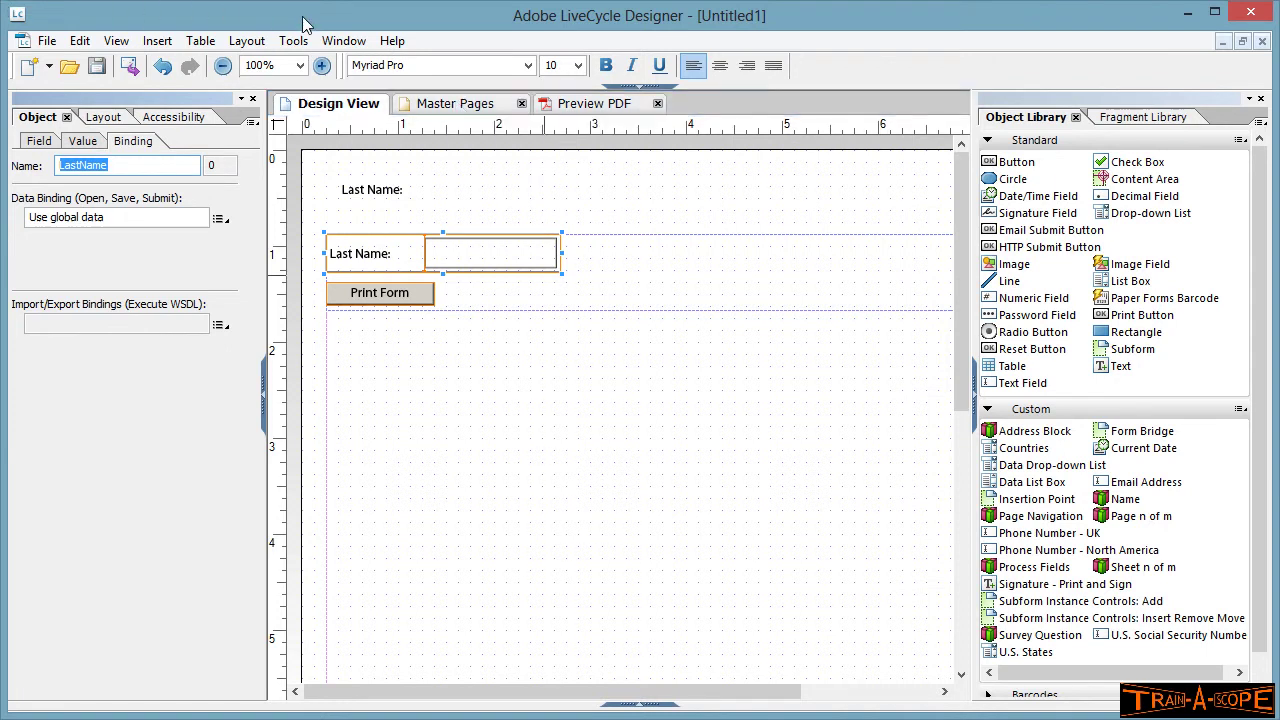
Set the appearance of the Last Name header field on the master page to None
click(455, 104)
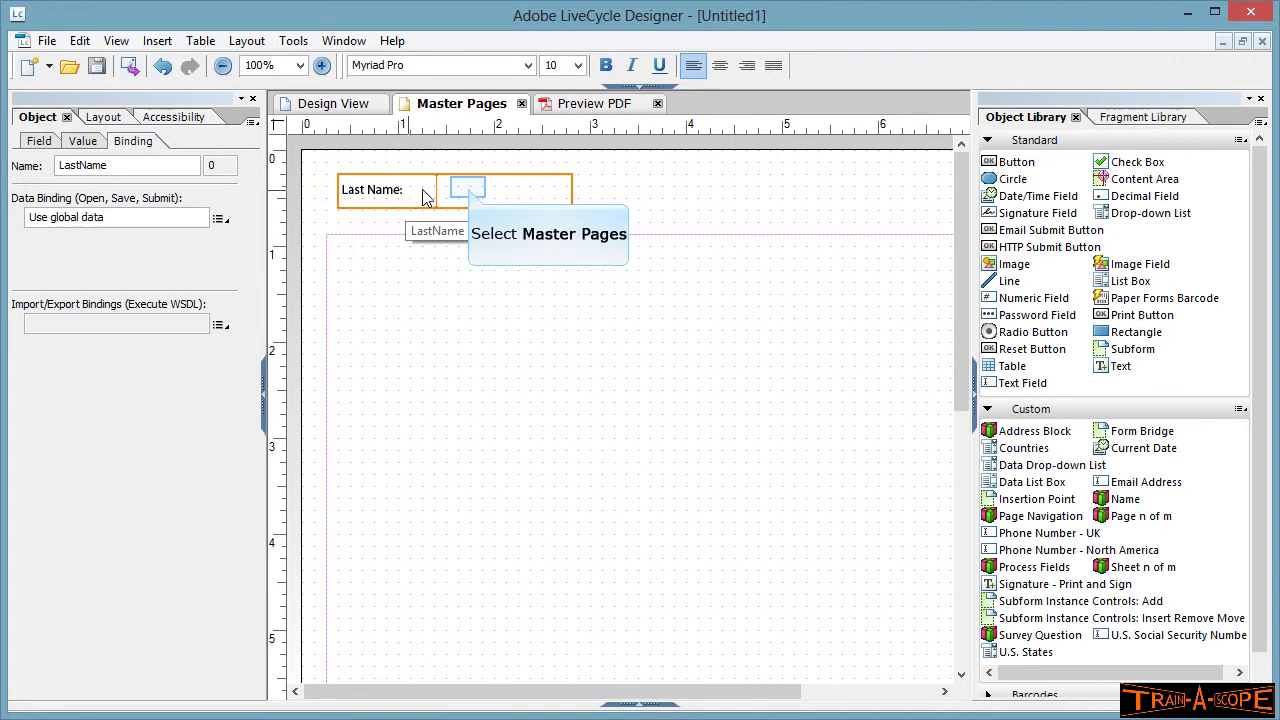
click(471, 194)
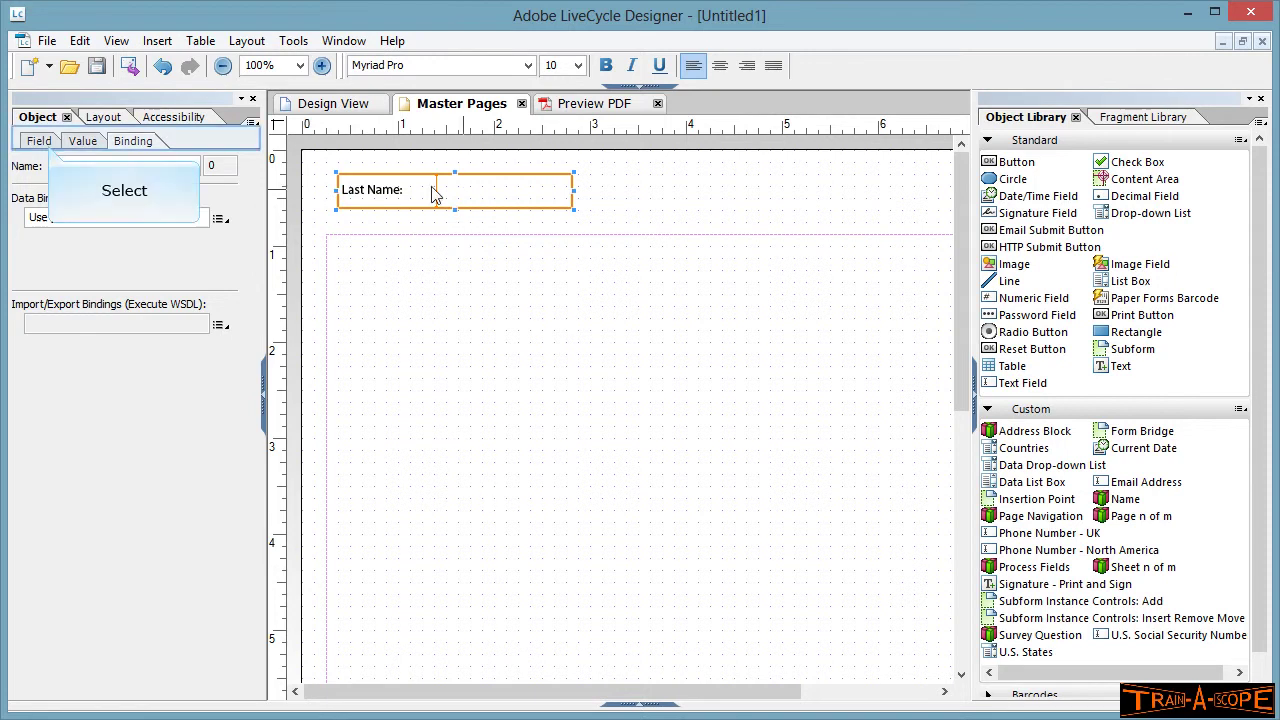
click(40, 142)
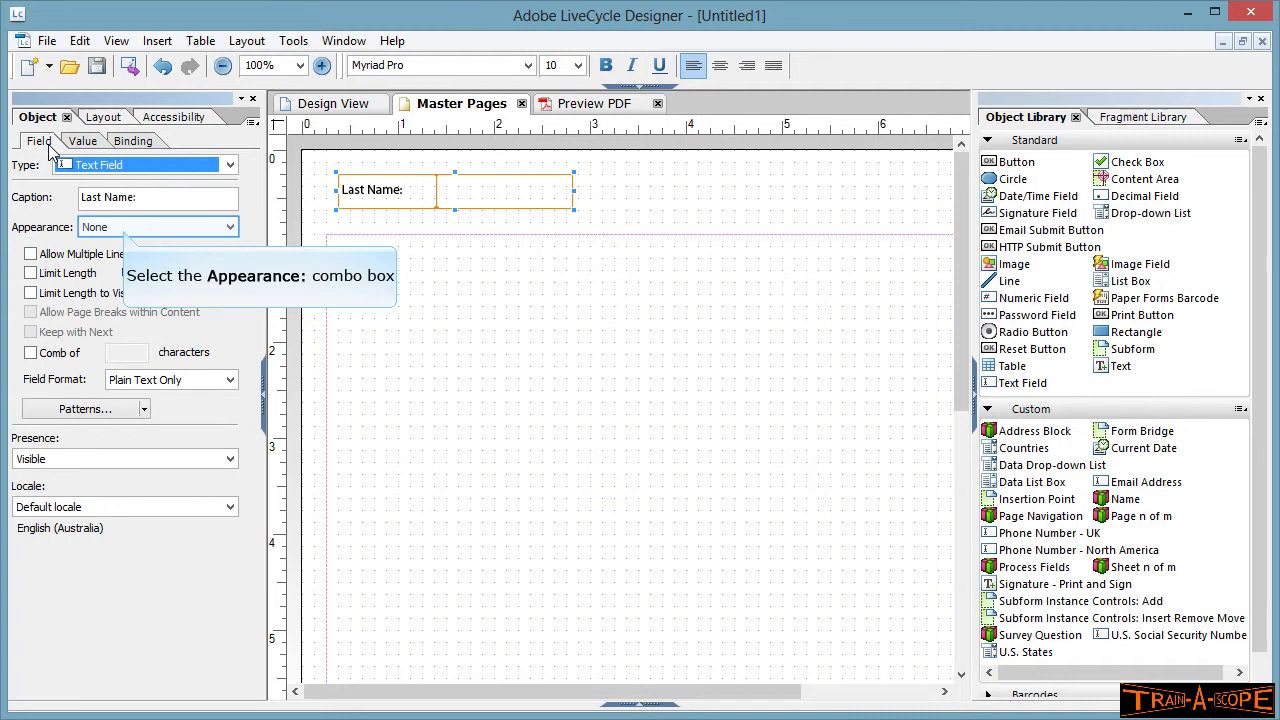
click(125, 229)
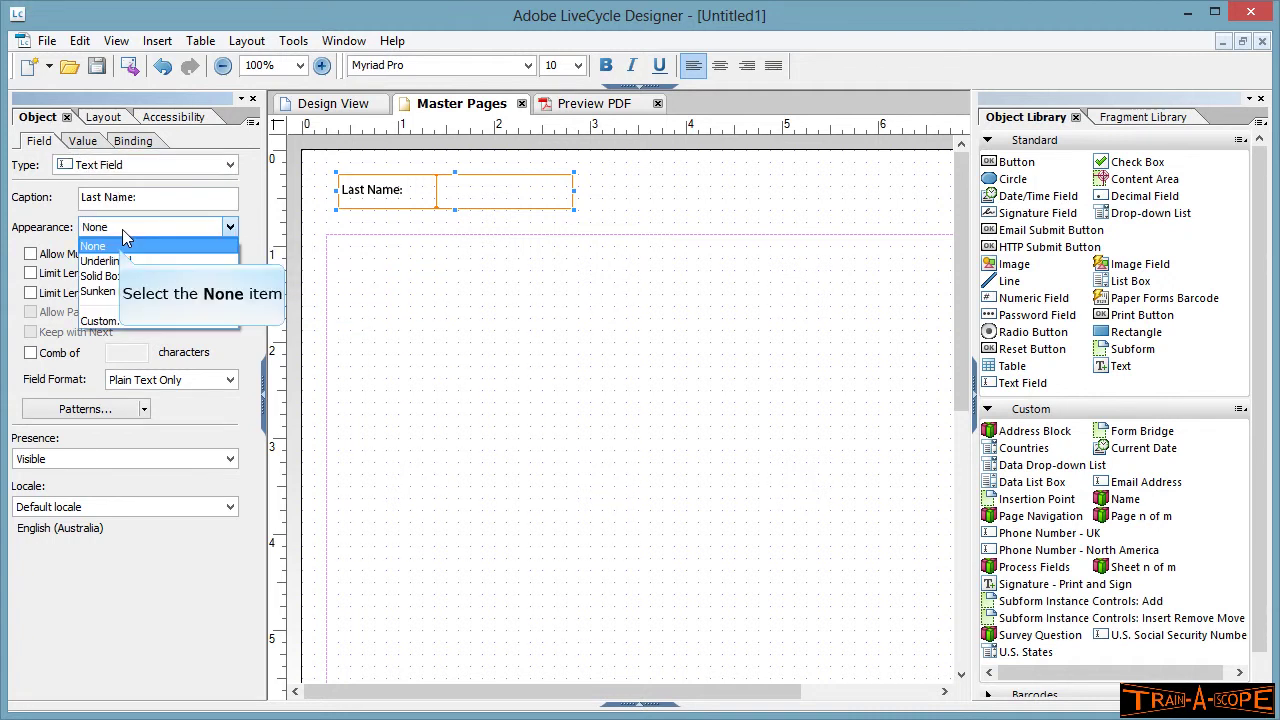
click(120, 250)
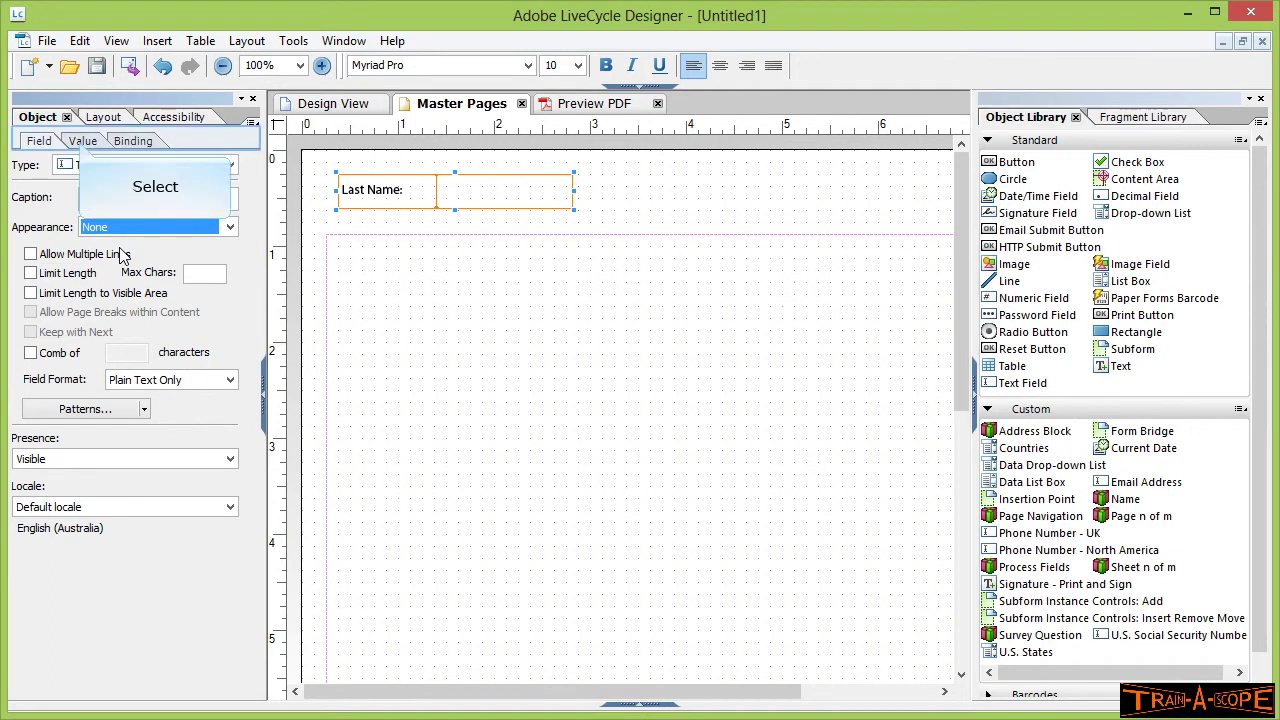
Set the header field's value type to Calculated - Read Only and check its data binding
click(83, 141)
click(92, 167)
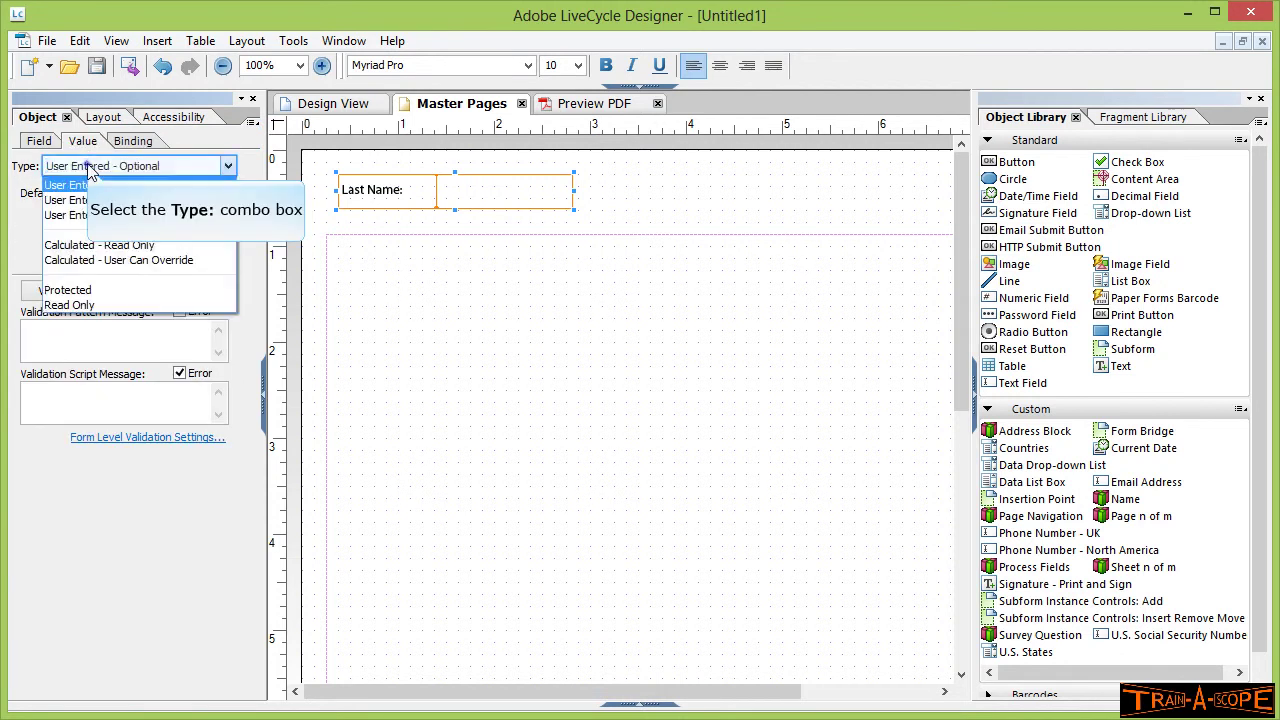
click(97, 245)
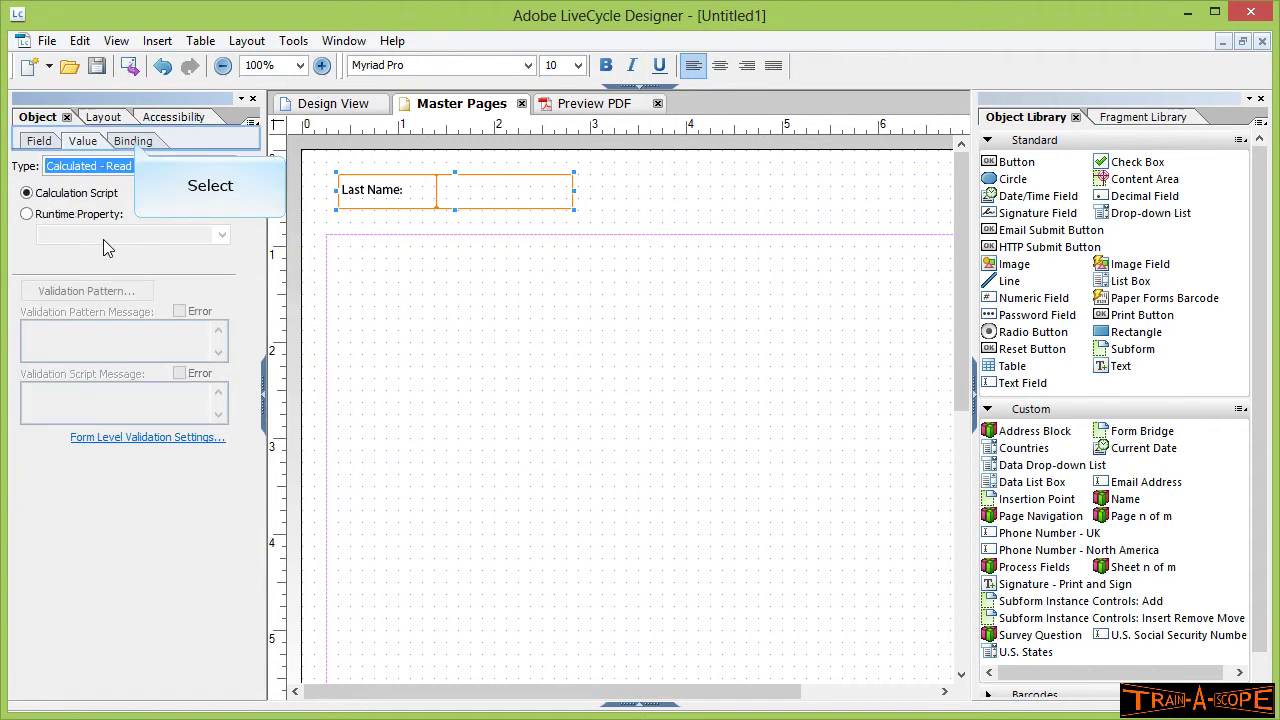
click(133, 141)
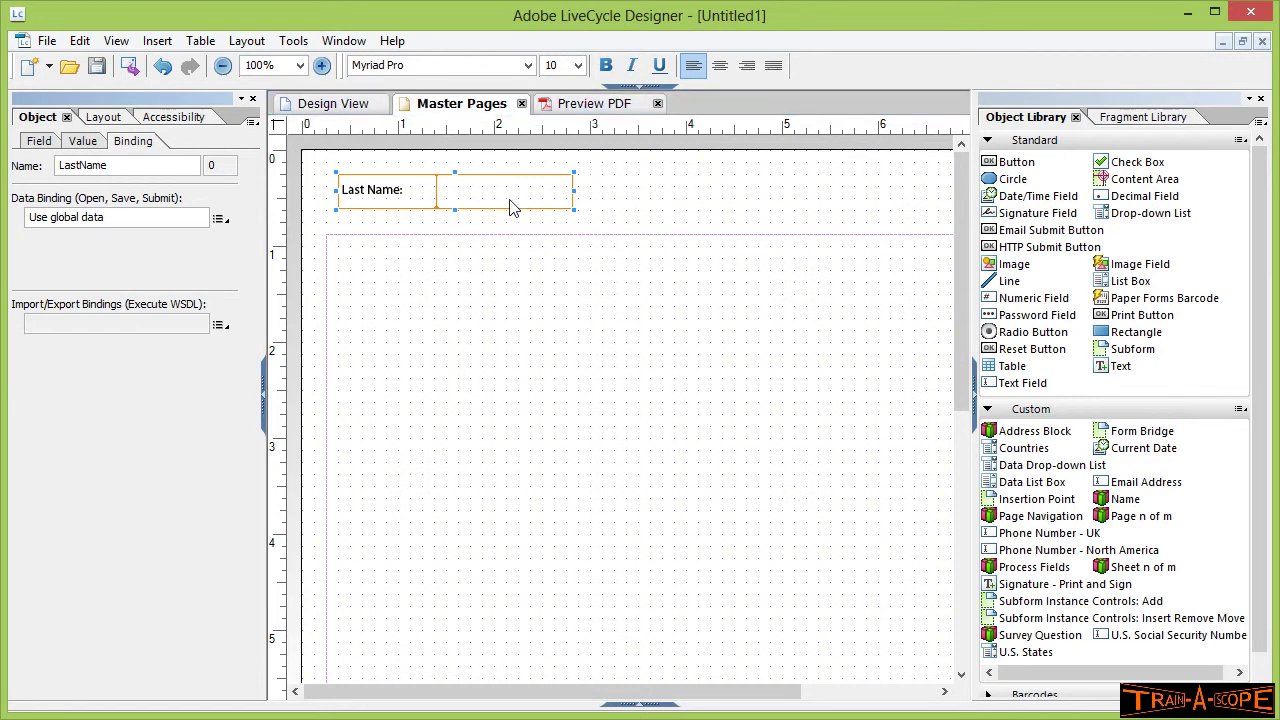
Preview the form as PDF and test it by entering a sample last name in the body field
click(590, 104)
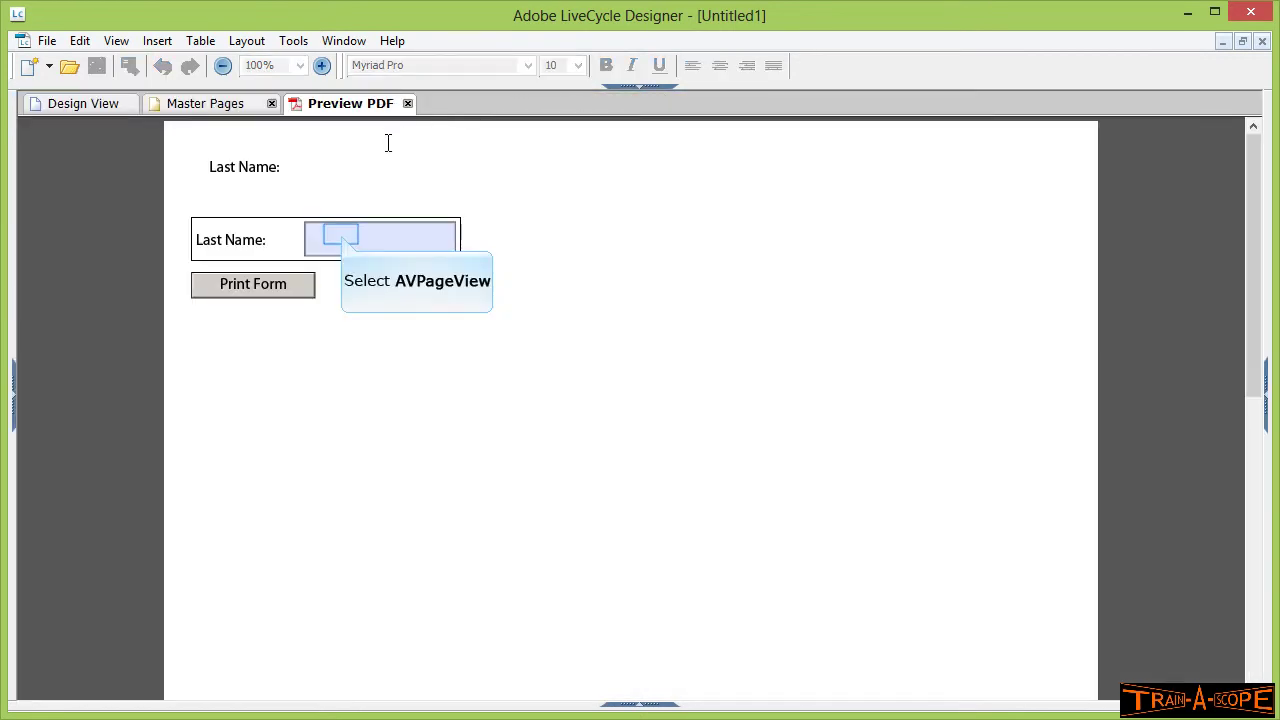
click(341, 233)
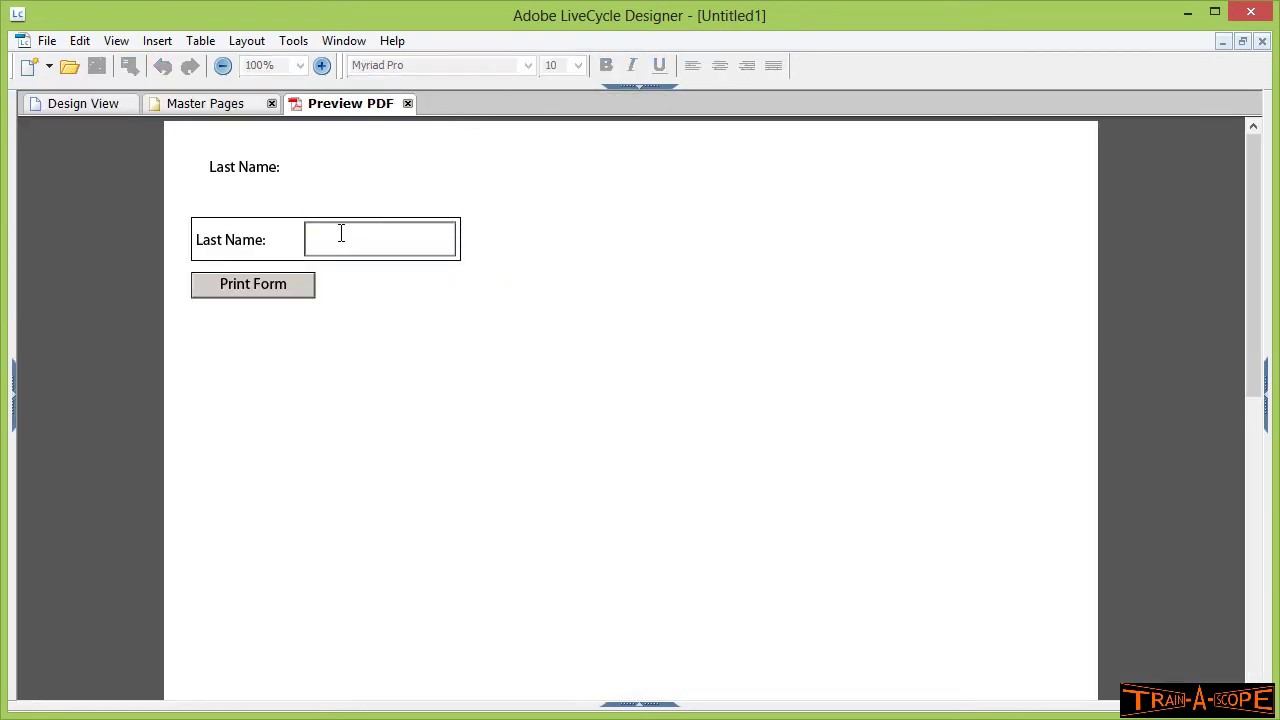
text(Jones)
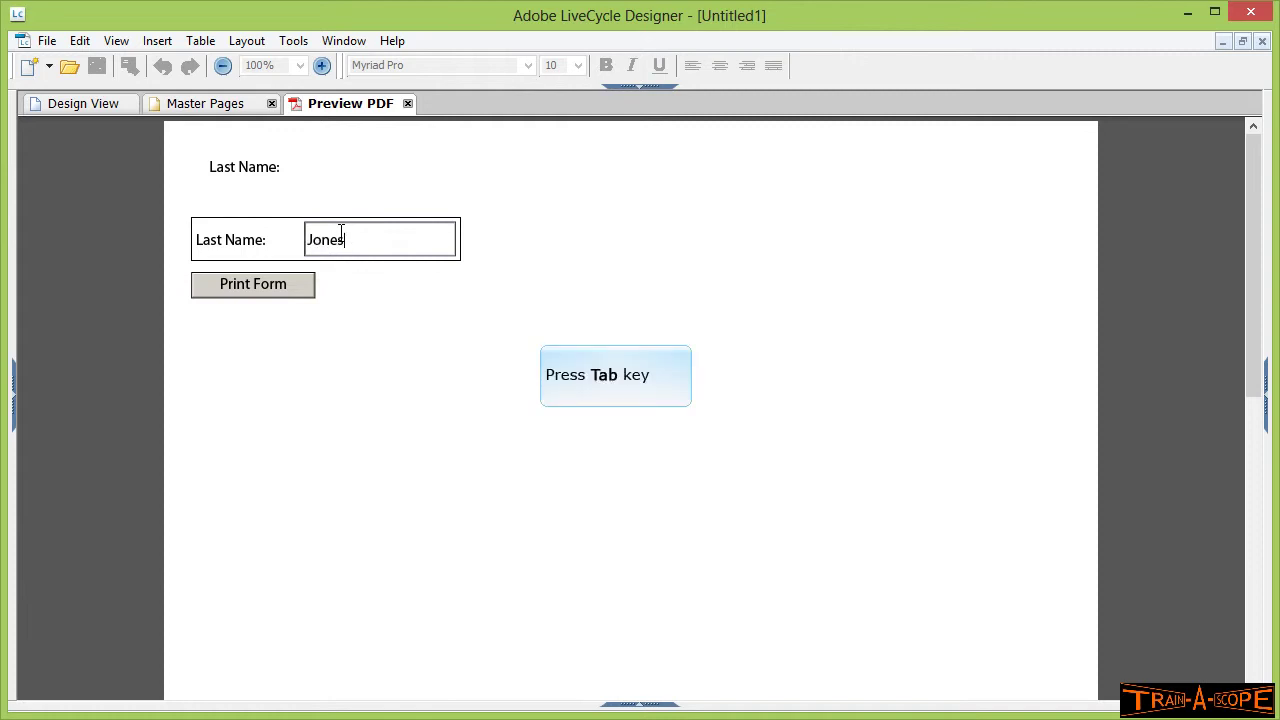
key(Tab)
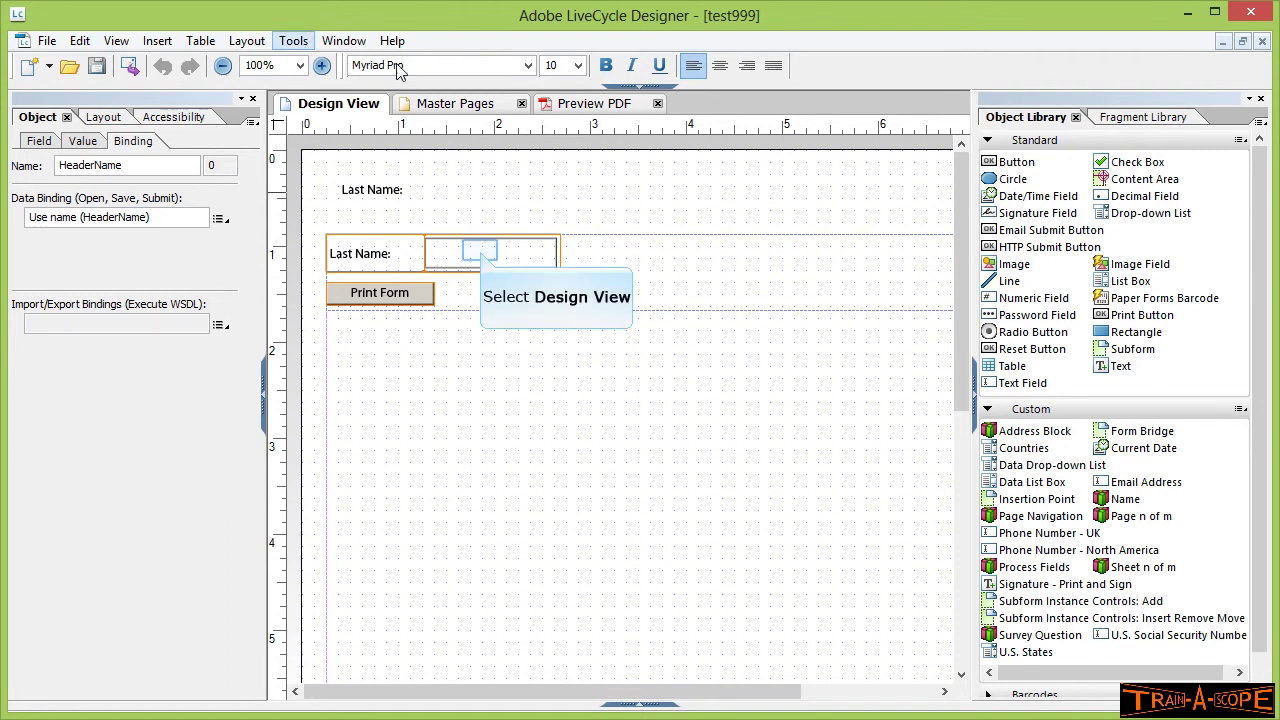
Compare the object names and bindings of the body's Last Name field and the master page header field
click(481, 258)
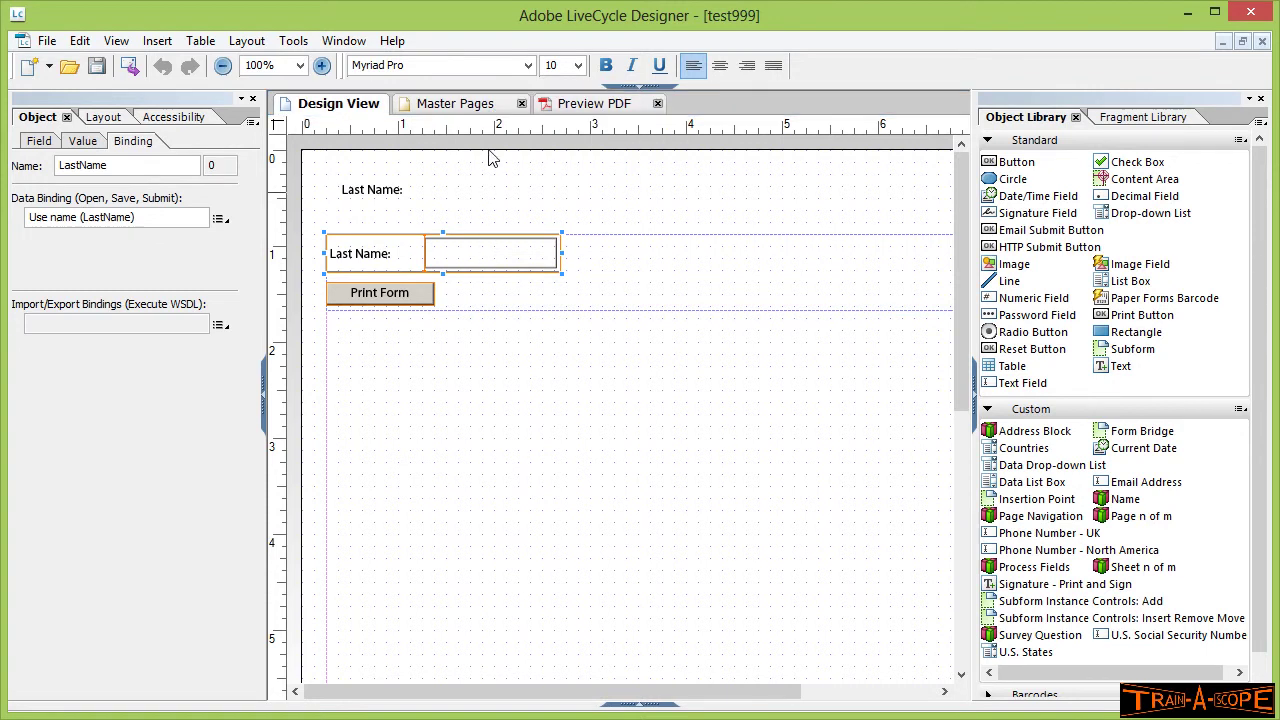
click(491, 104)
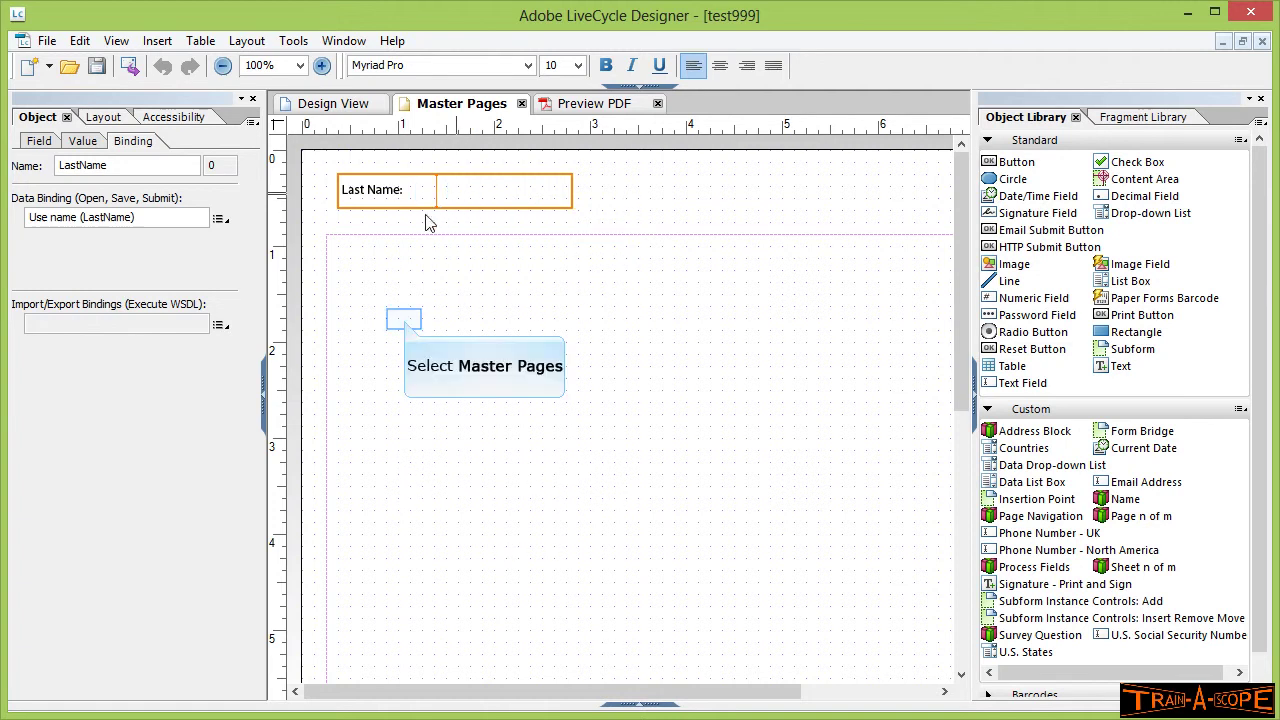
click(447, 198)
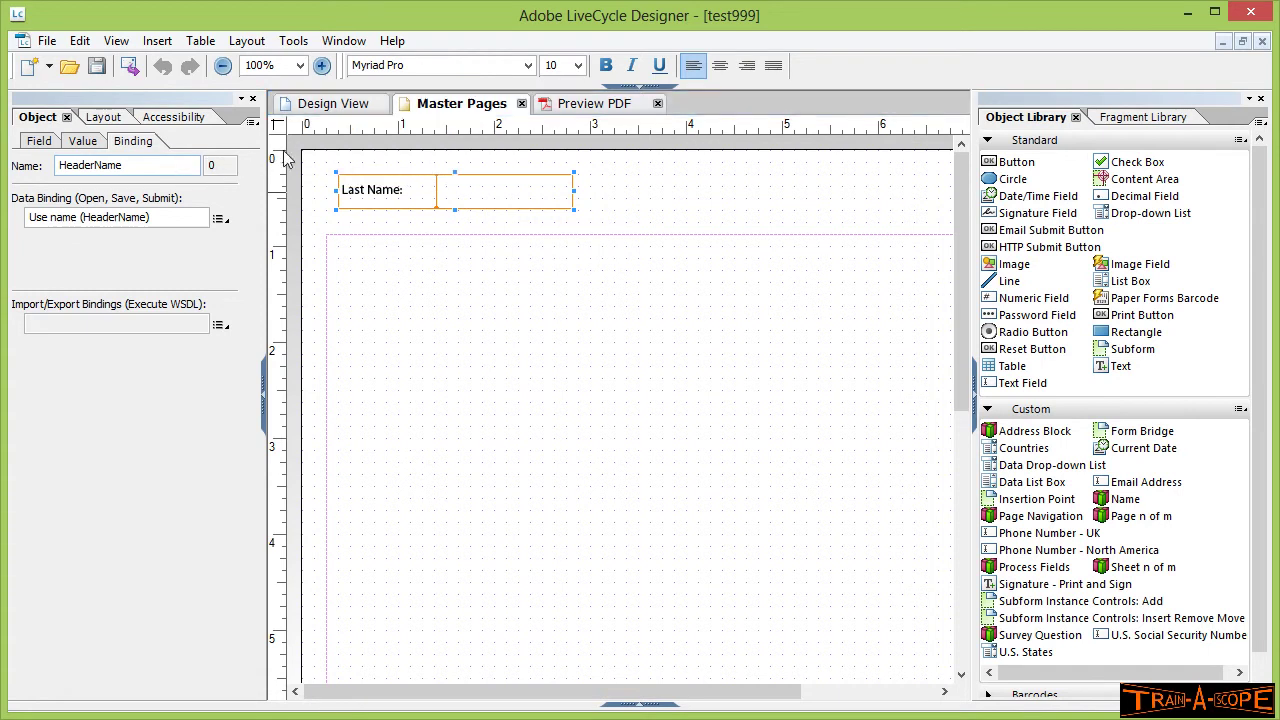
In the form design, create an action with the condition that the LastName text field is changed
click(338, 108)
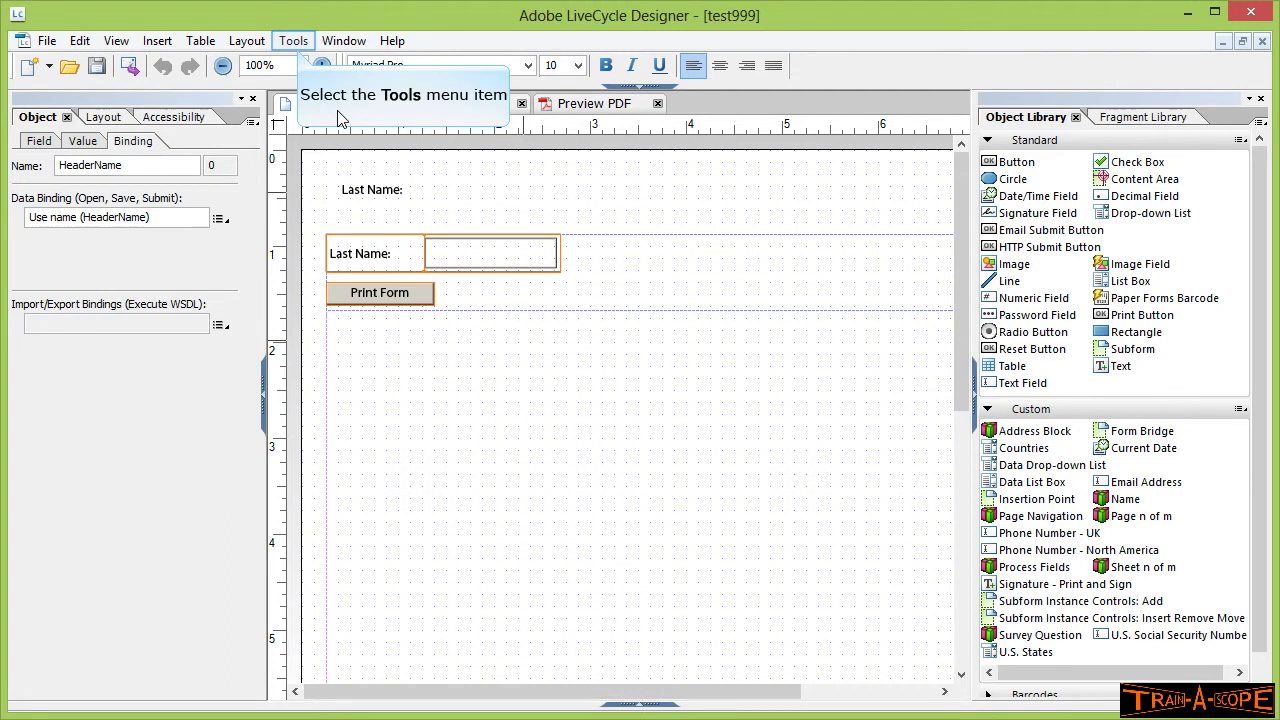
click(293, 41)
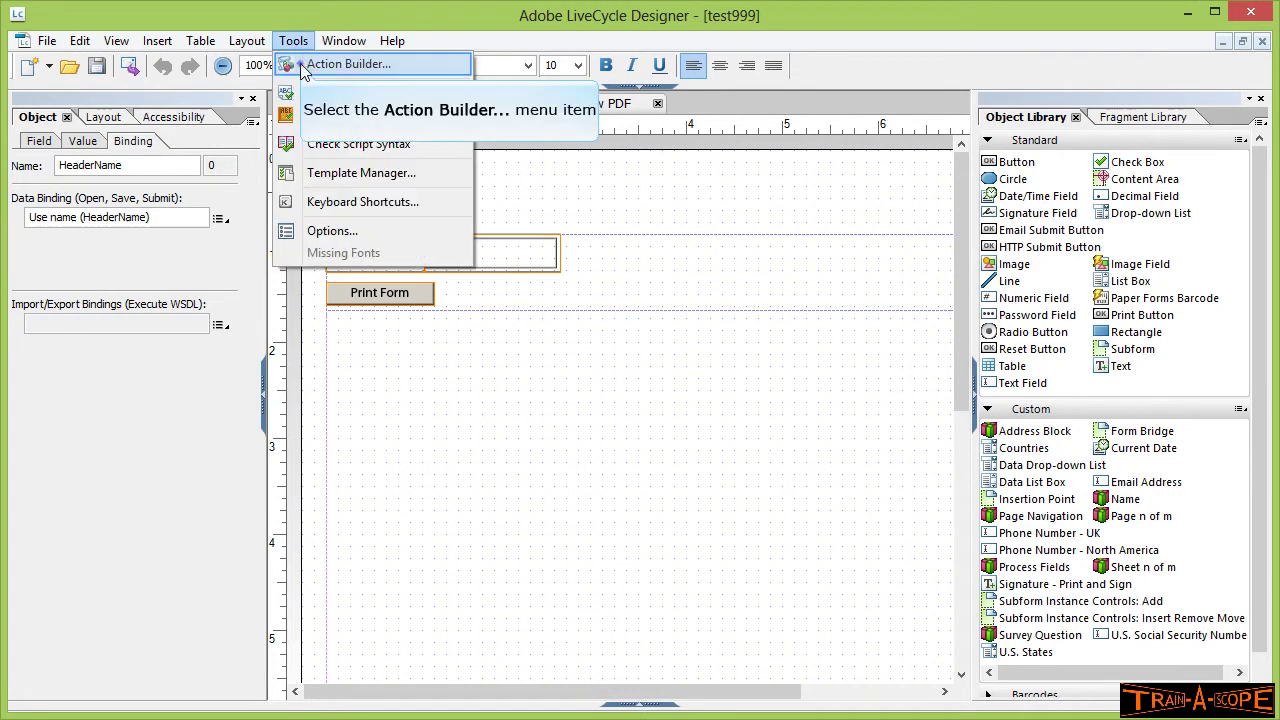
click(340, 64)
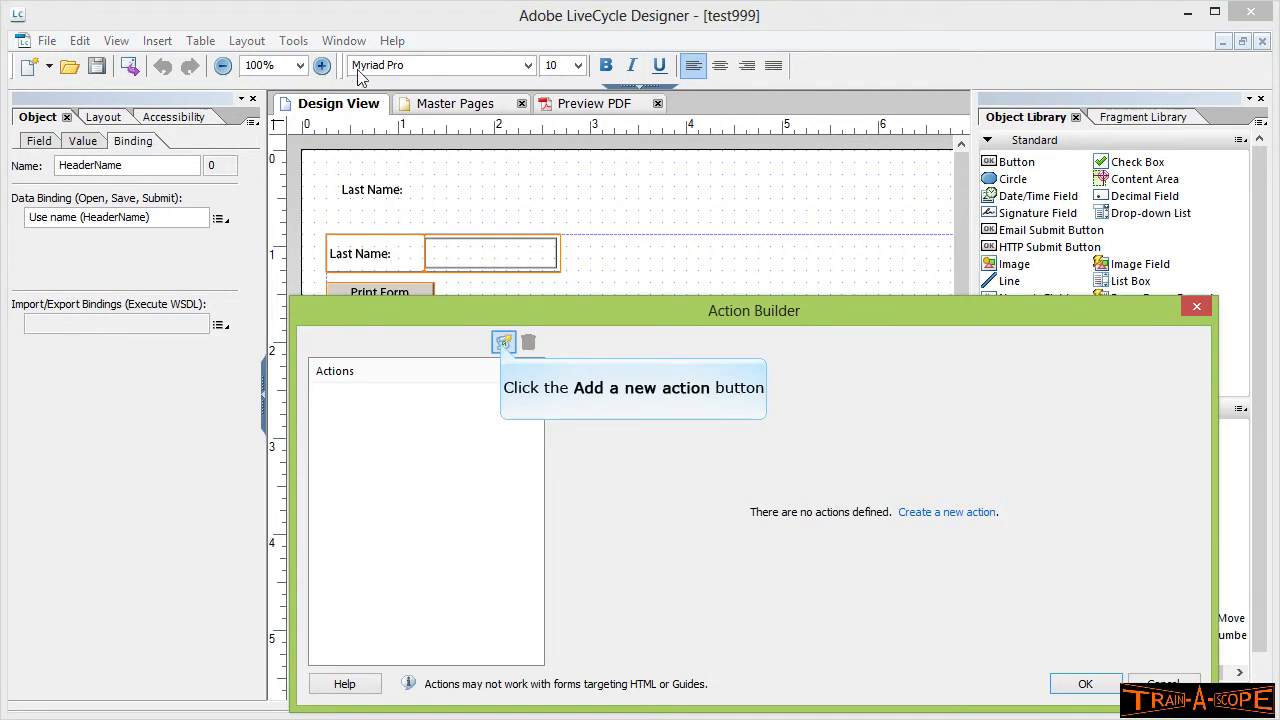
click(503, 343)
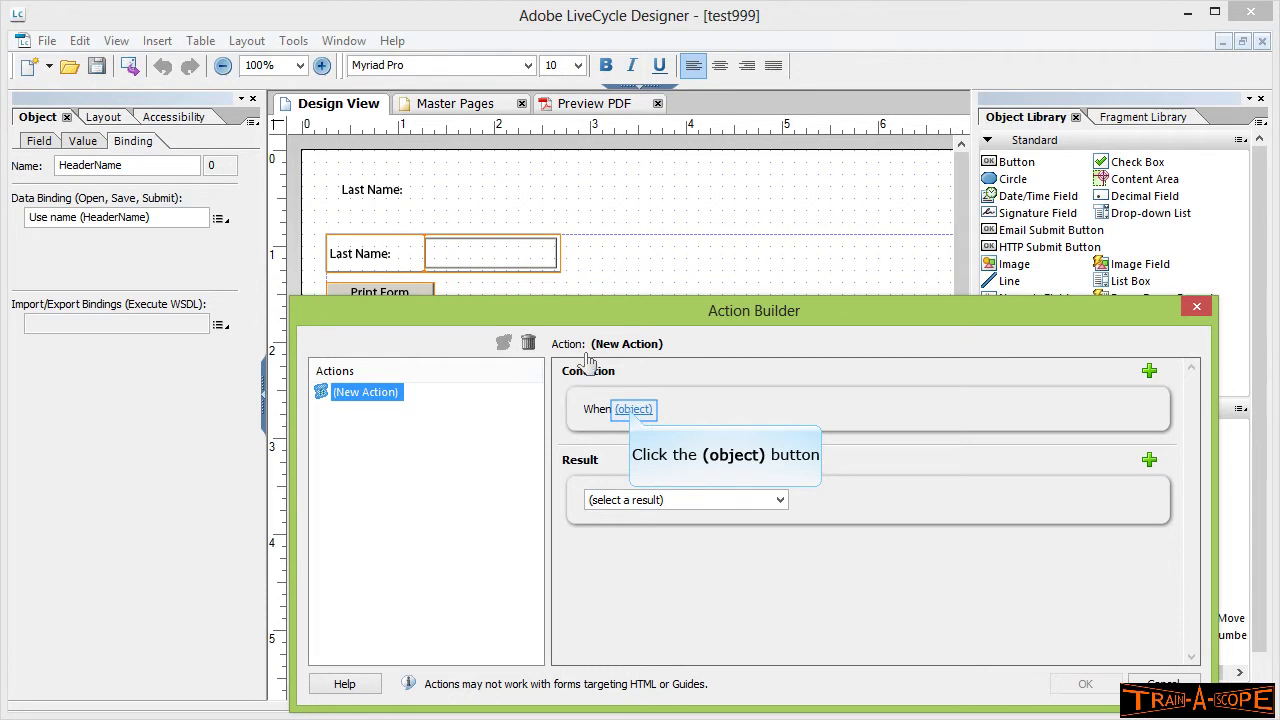
click(631, 410)
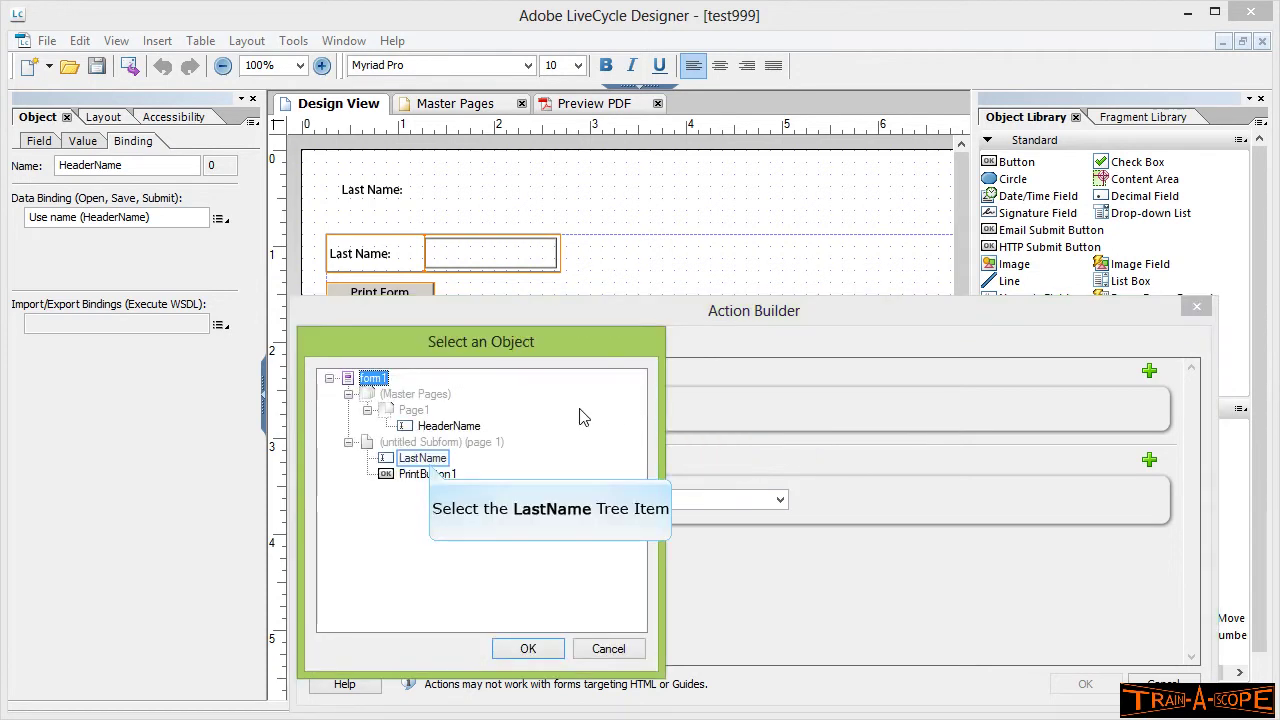
click(433, 457)
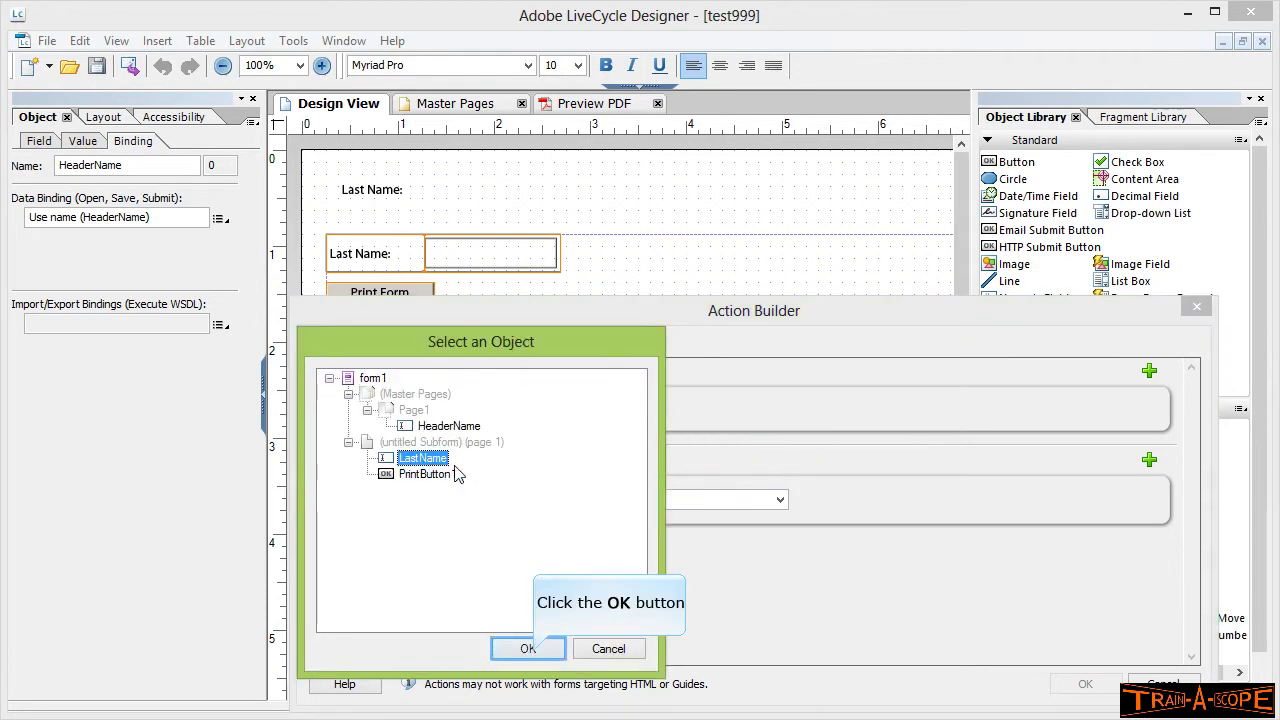
click(527, 648)
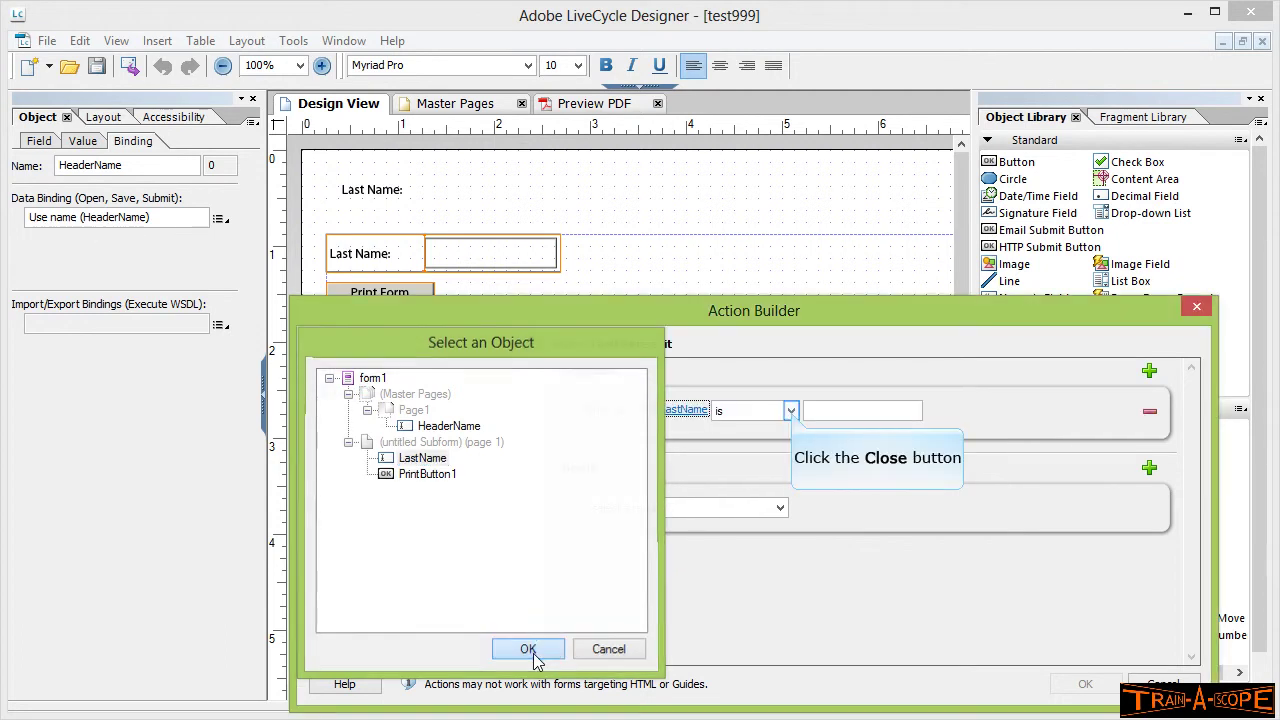
click(790, 411)
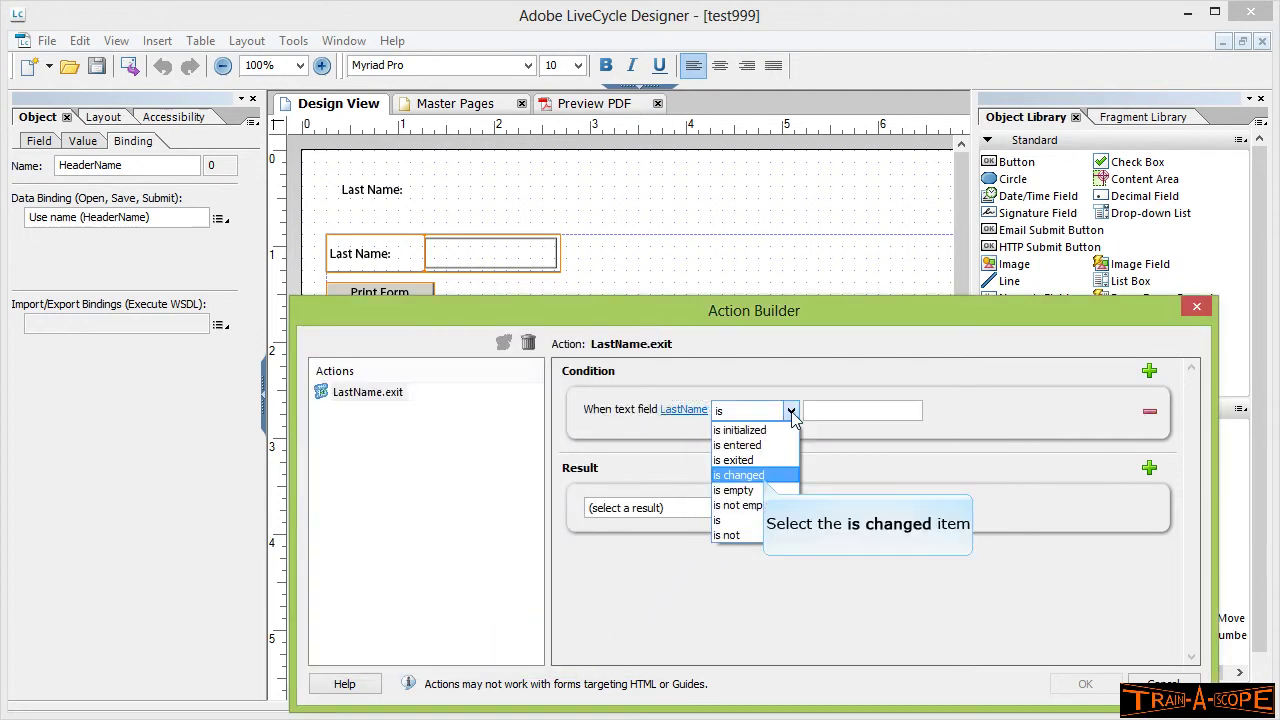
click(764, 477)
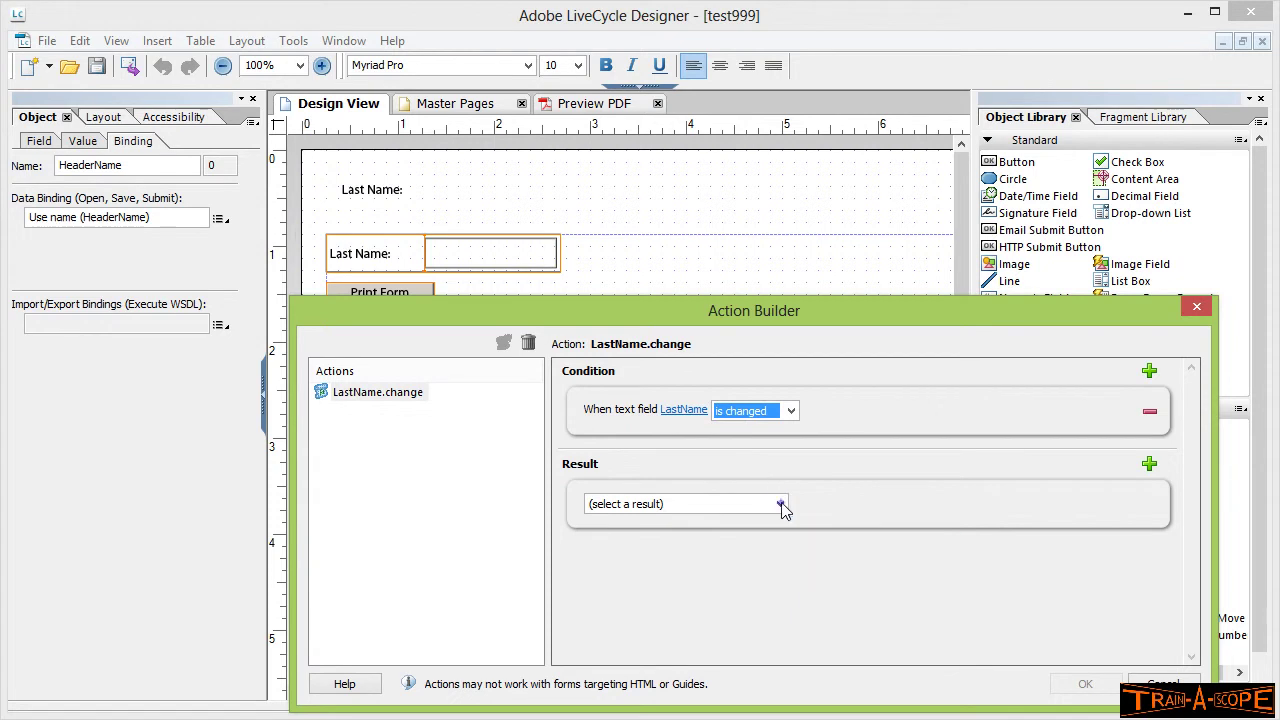
Set the action's result to Set the Value of a Field
click(782, 505)
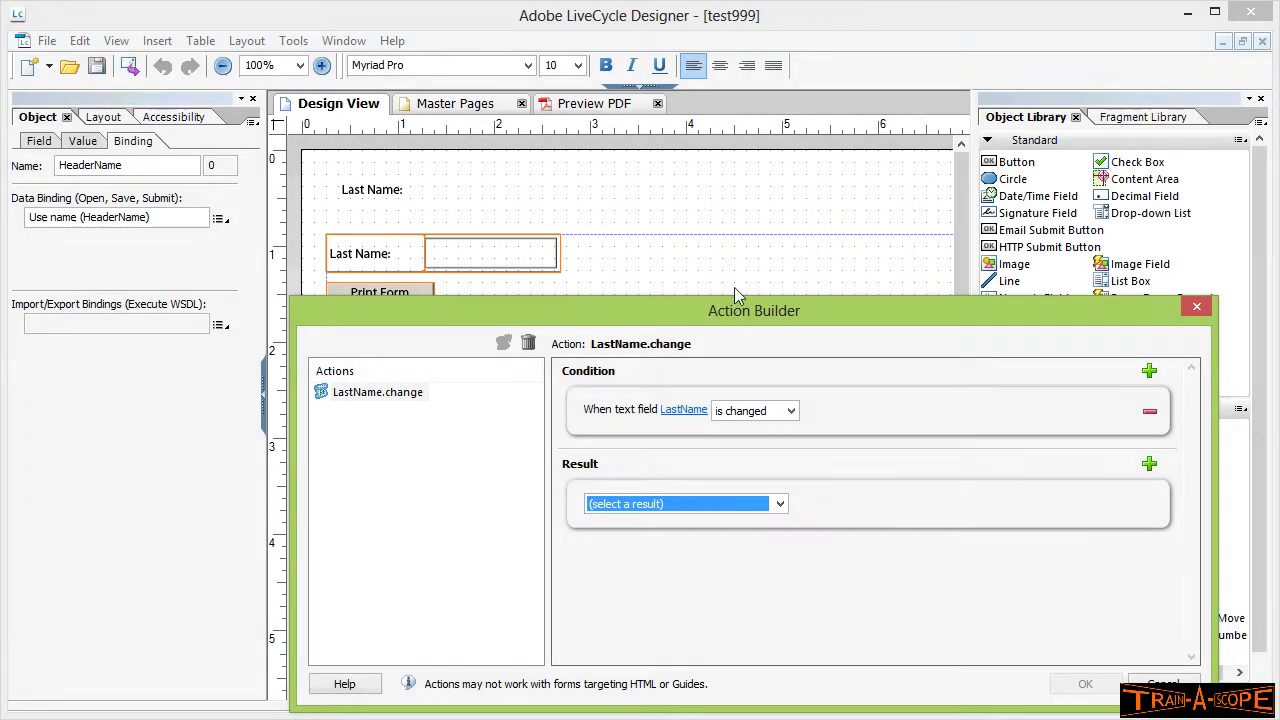
drag(714, 311, 699, 153)
click(765, 344)
key(Down)
key(Down)
key(Down)
key(Down)
key(Down)
key(Down)
key(Down)
key(Down)
key(Down)
key(Down)
key(Down)
key(Down)
key(Down)
key(Down)
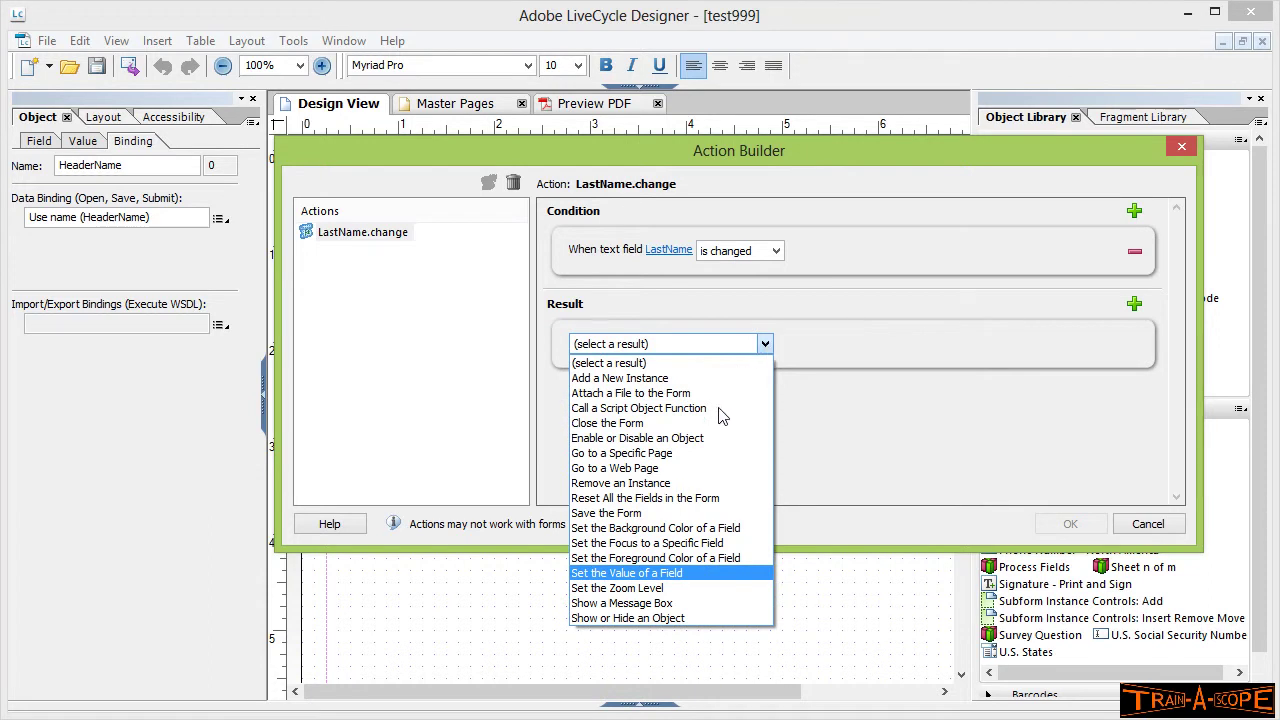
click(707, 580)
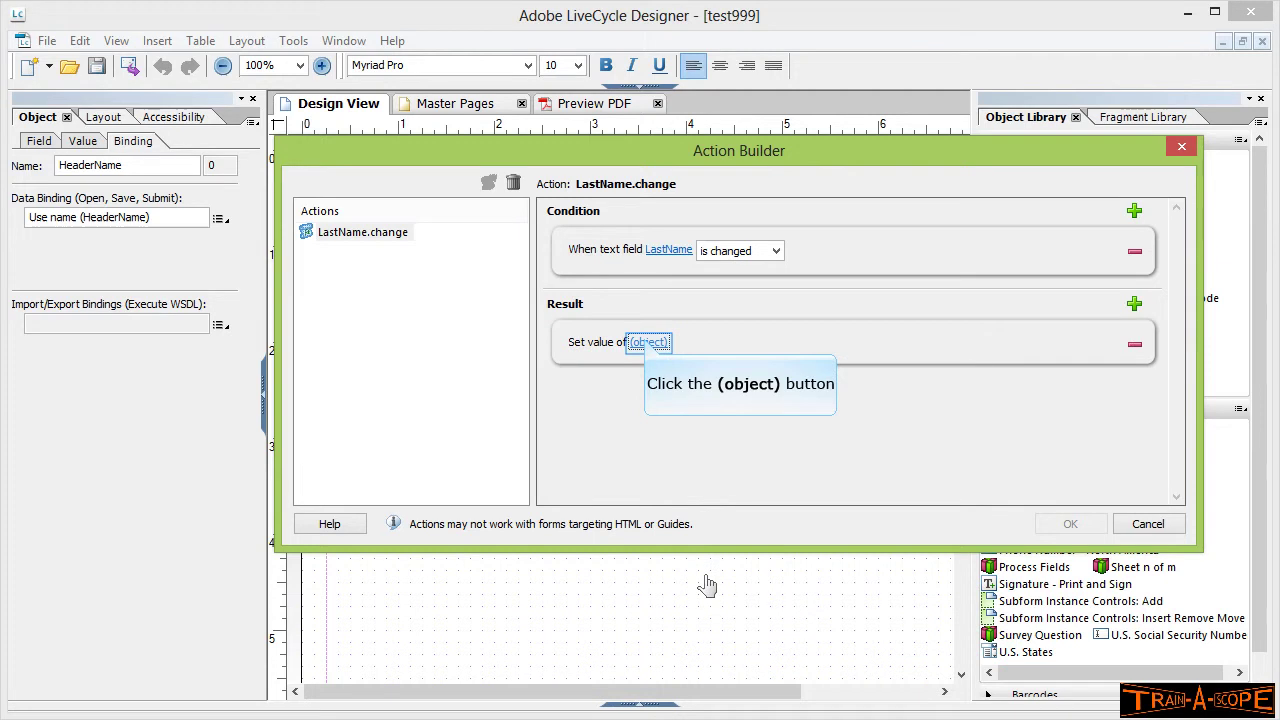
Choose HeaderName on the master page as the field whose value the action sets
click(647, 343)
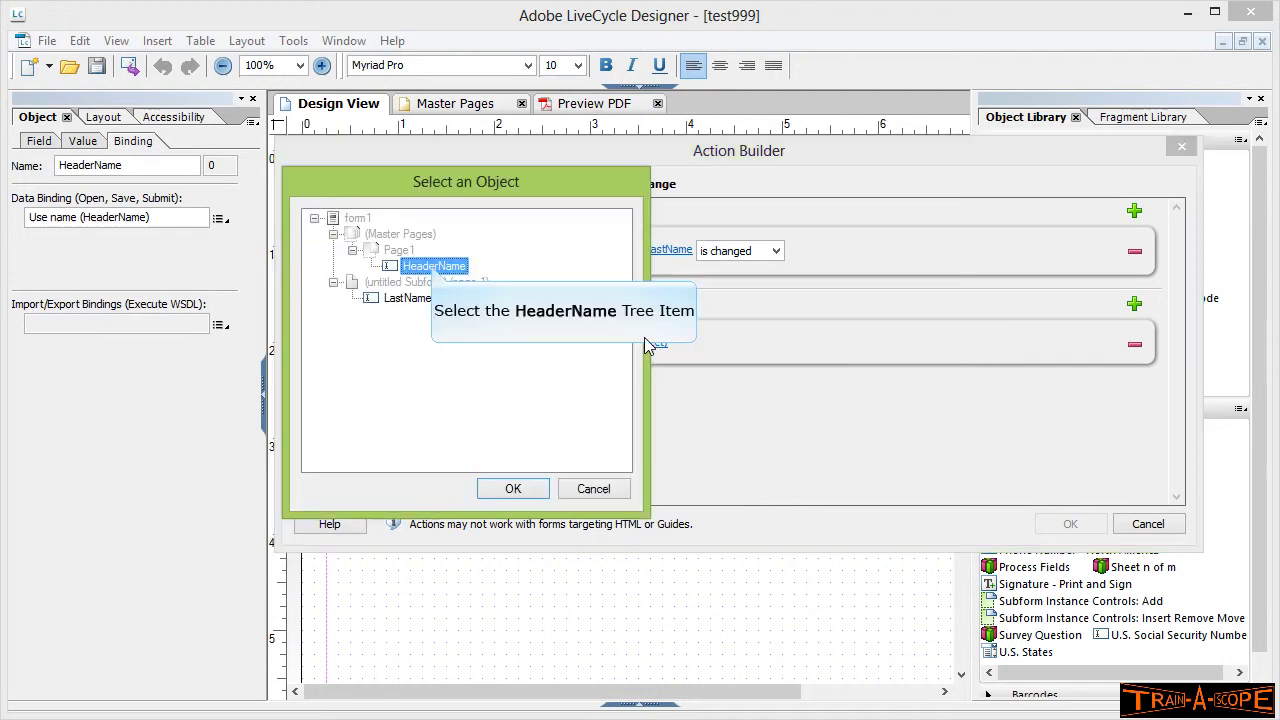
click(433, 266)
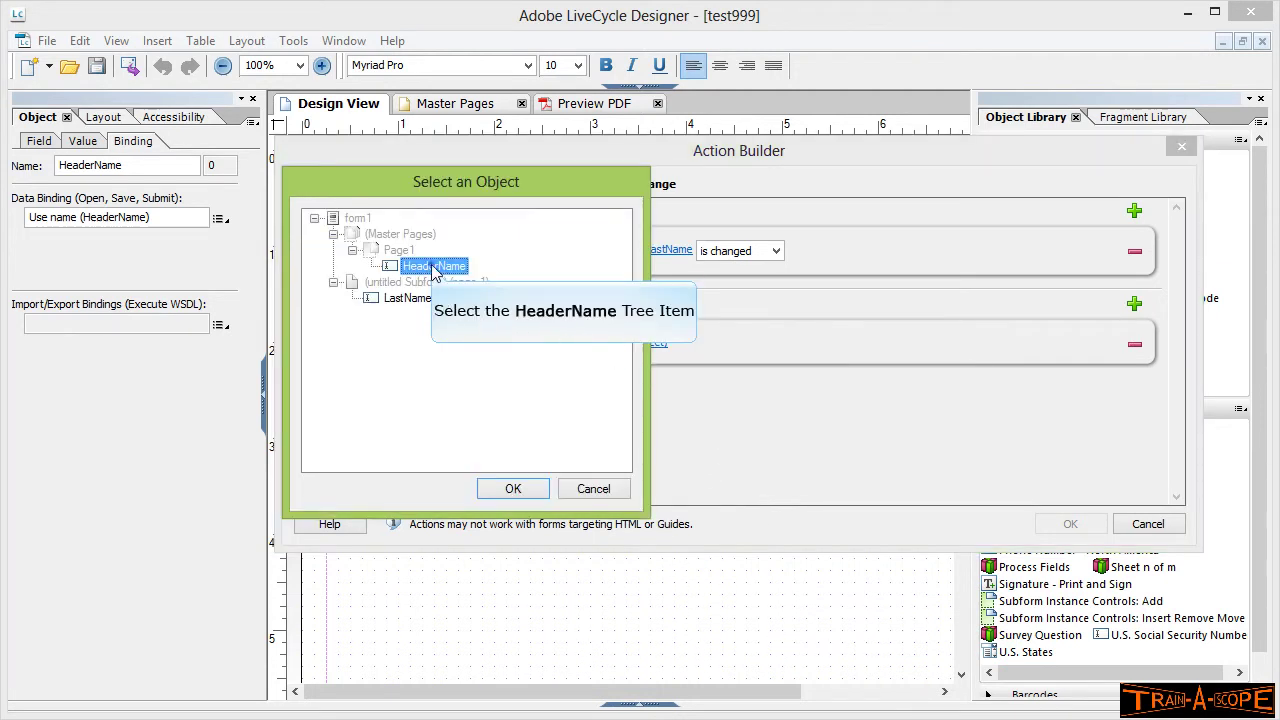
click(510, 489)
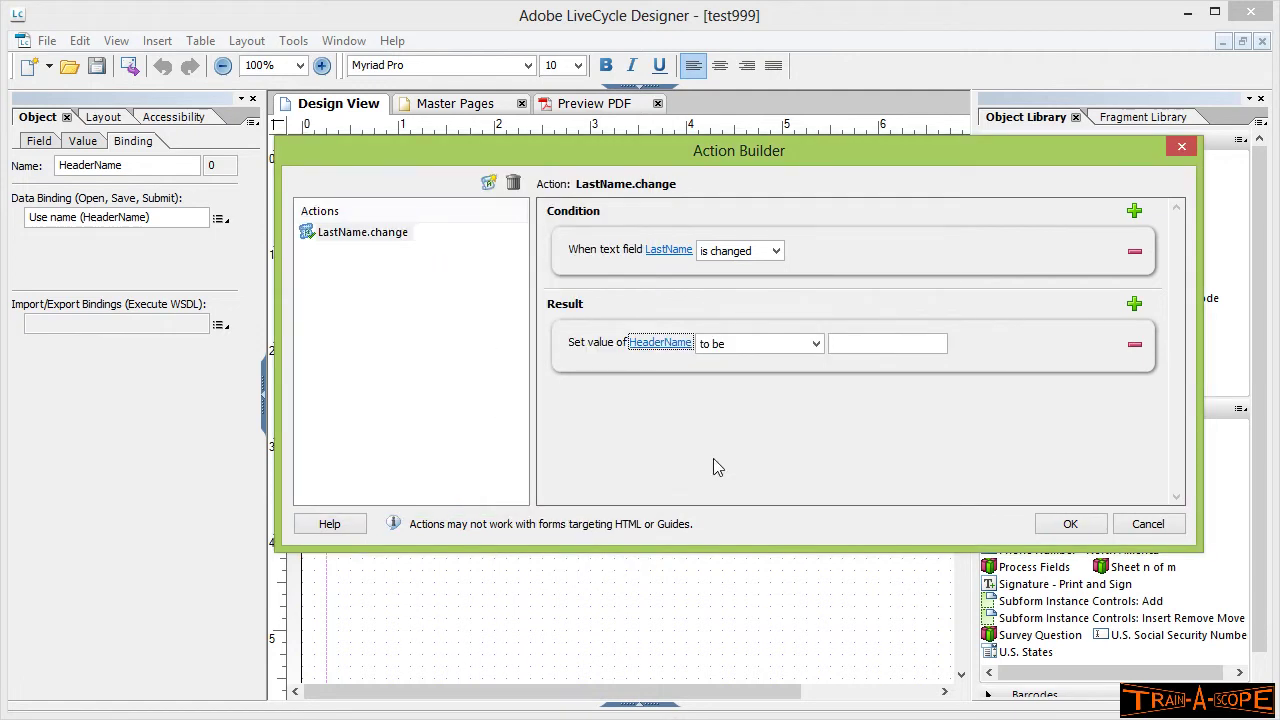
Set the action to give HeaderName the value of the LastName field, and save the action
click(817, 344)
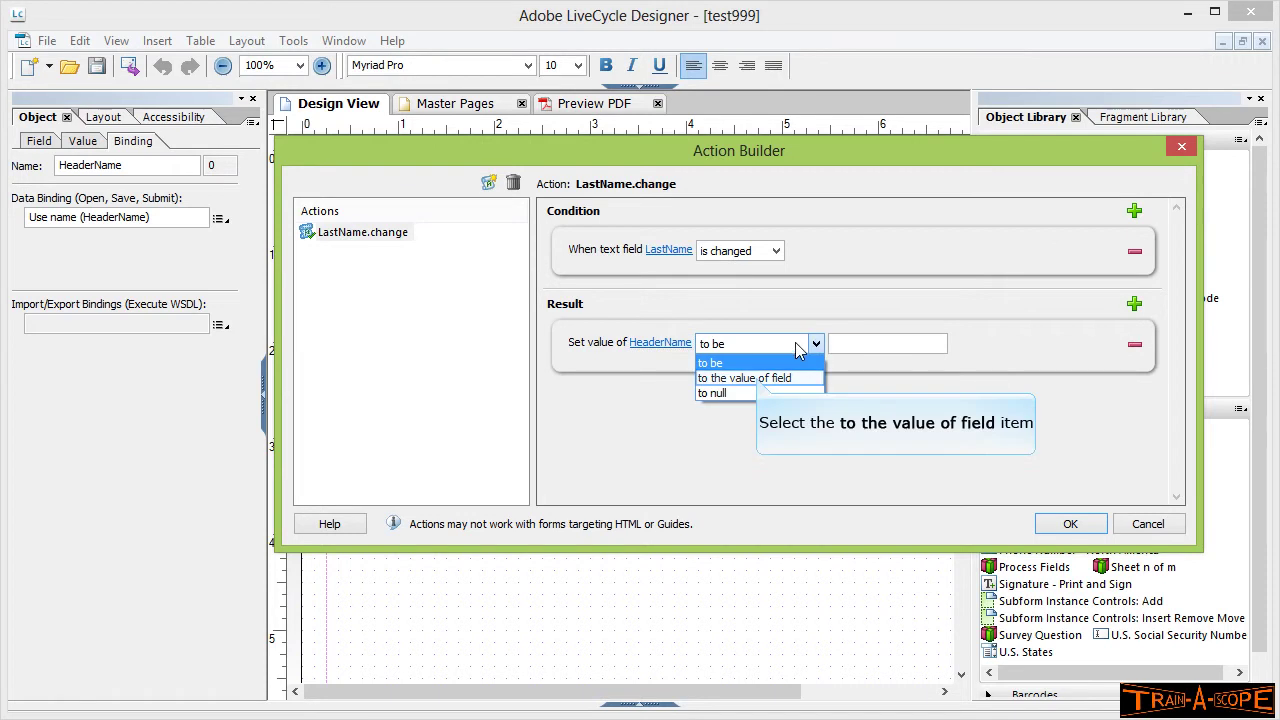
click(757, 378)
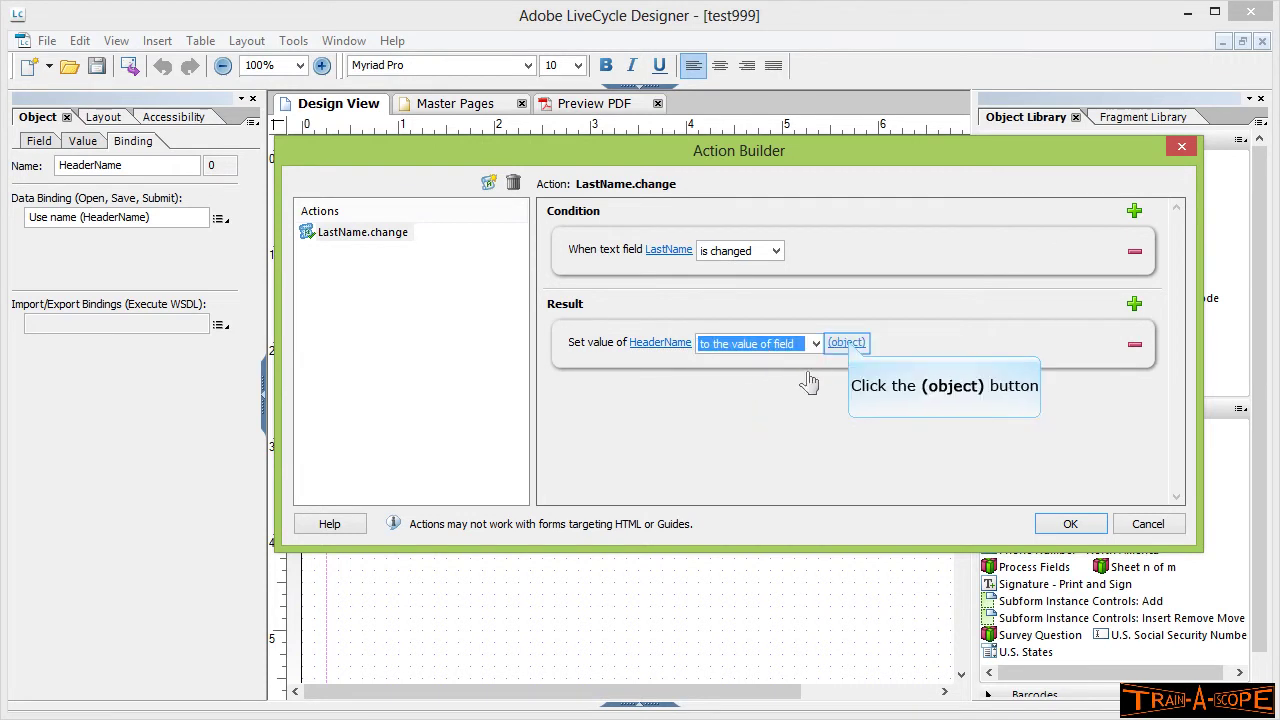
click(846, 343)
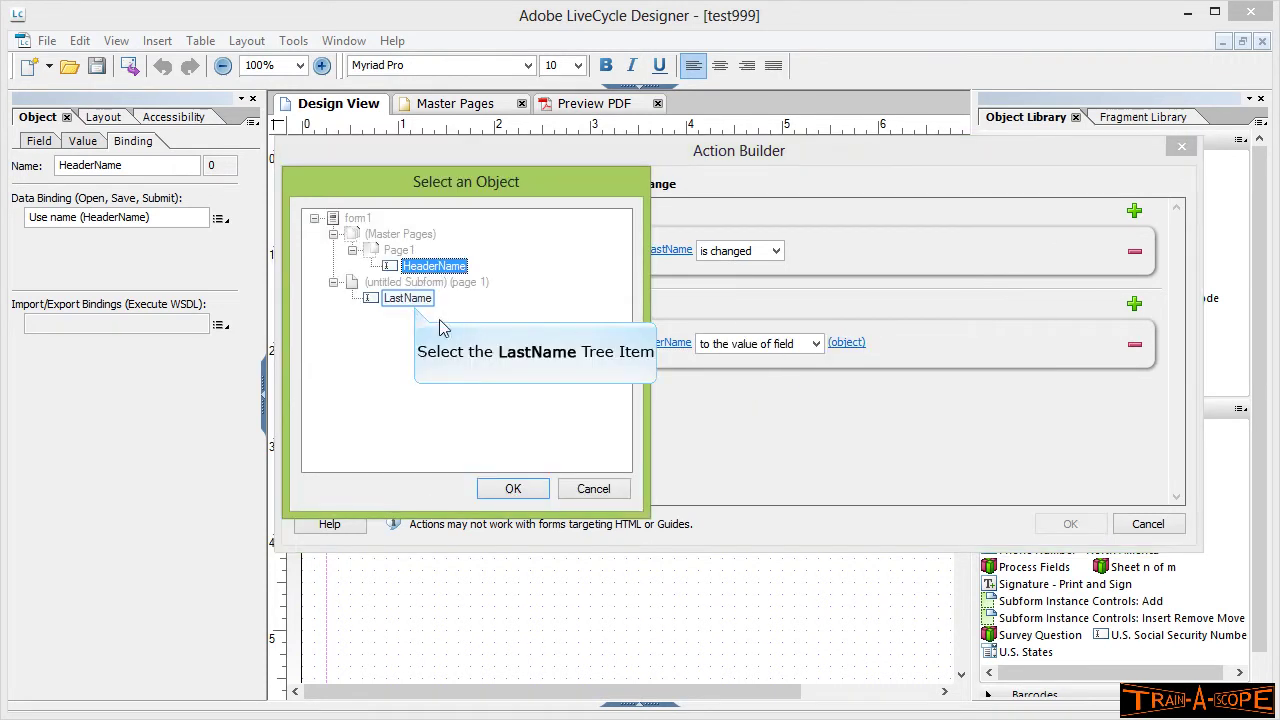
click(414, 302)
click(512, 488)
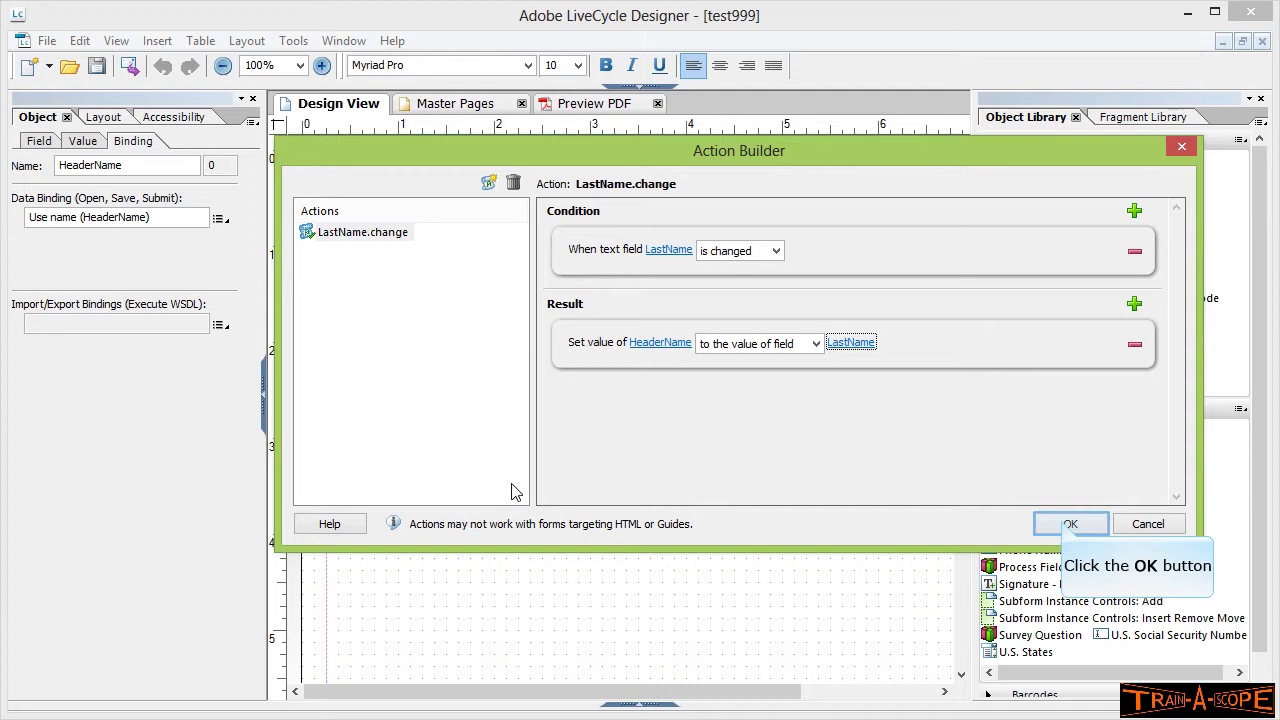
click(1067, 524)
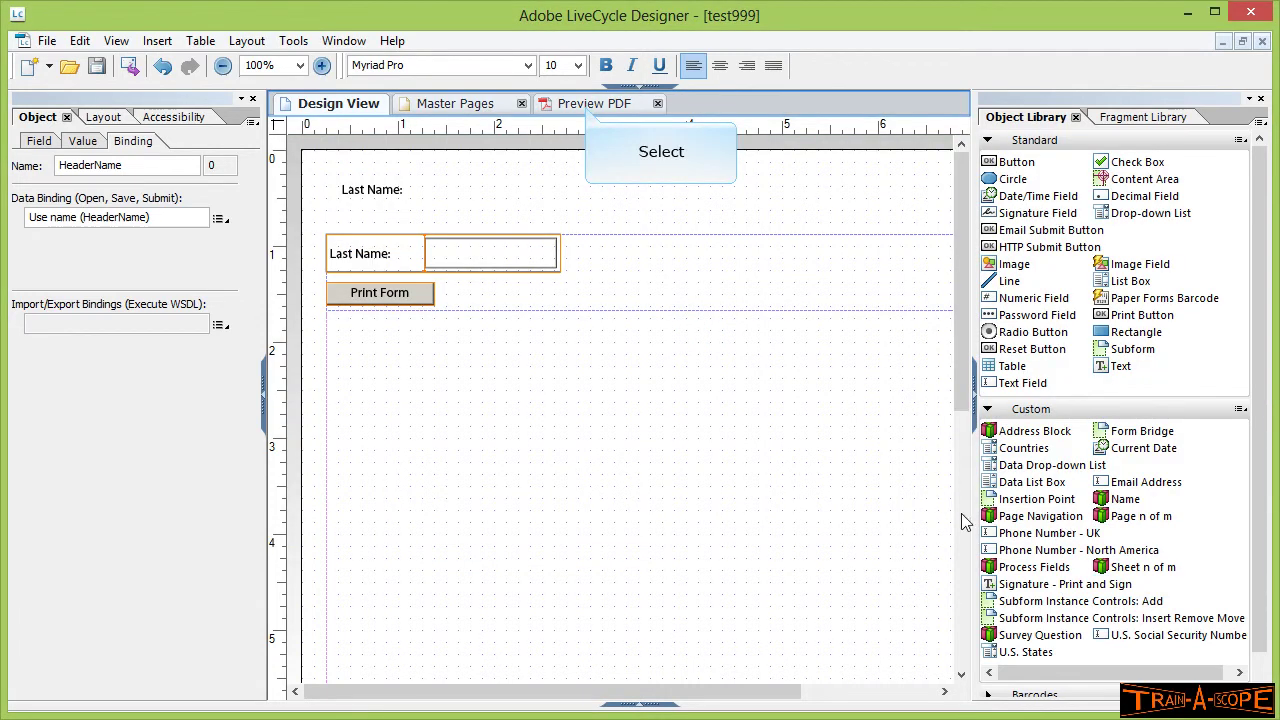
Preview the form as PDF and enter a last name in the body's Last Name field to test the action
click(590, 108)
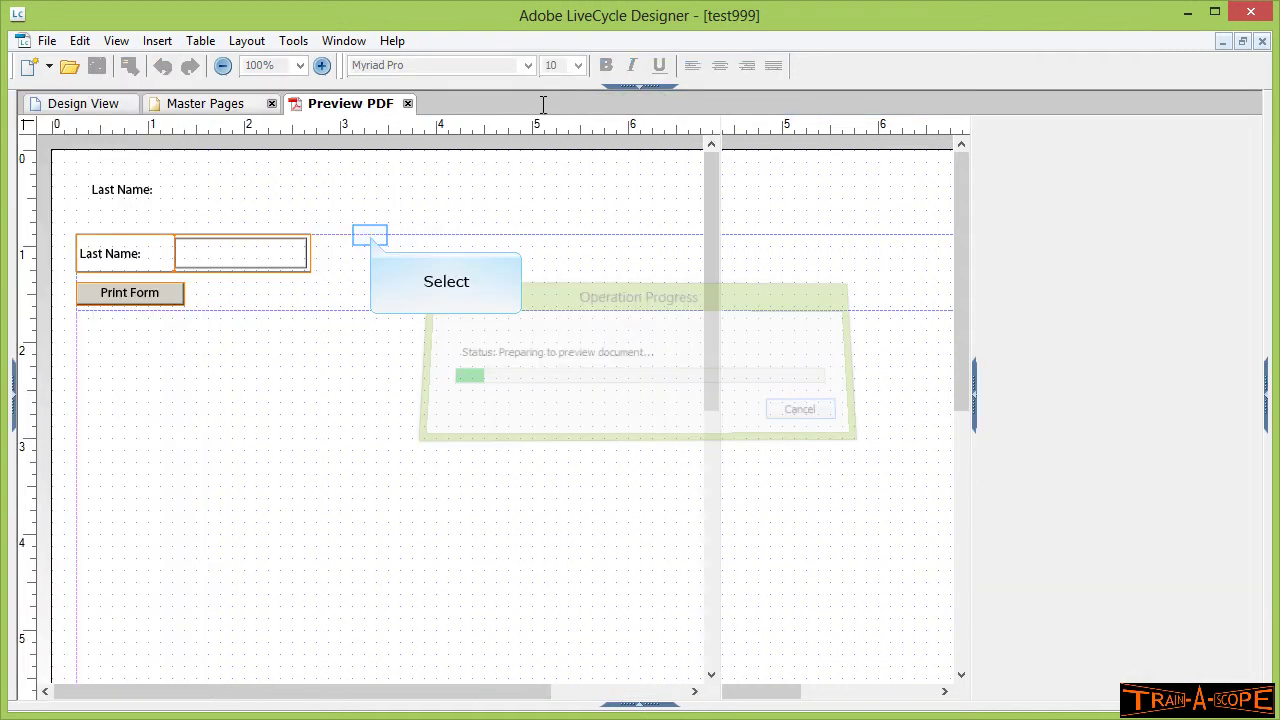
click(370, 236)
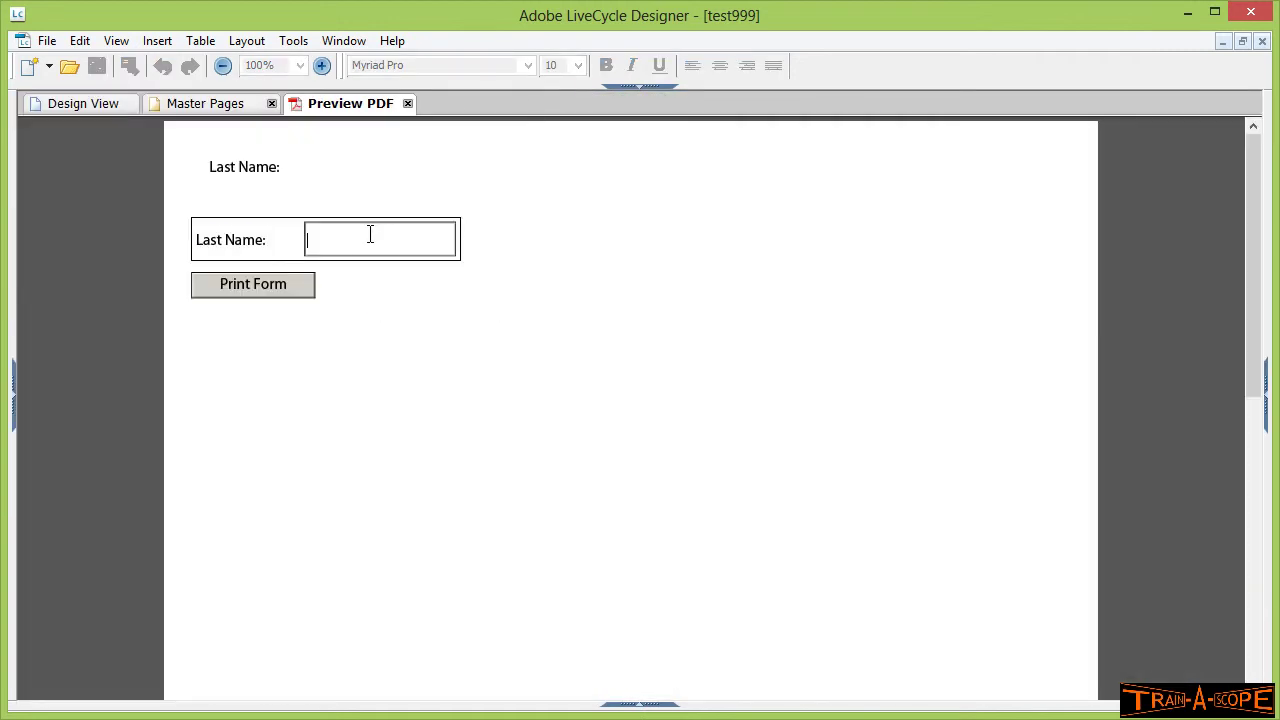
text(Jones)
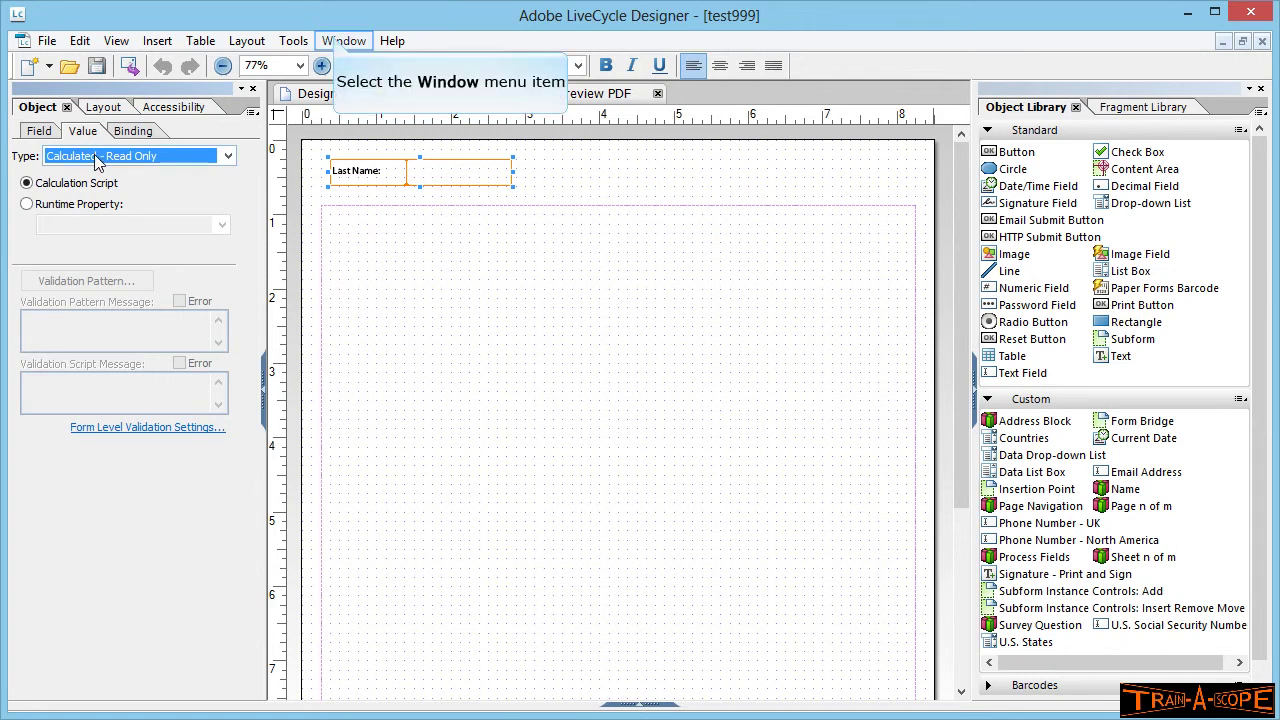
Open the Script Editor on the HeaderName field's calculate event and bring the form body's design into view
click(337, 41)
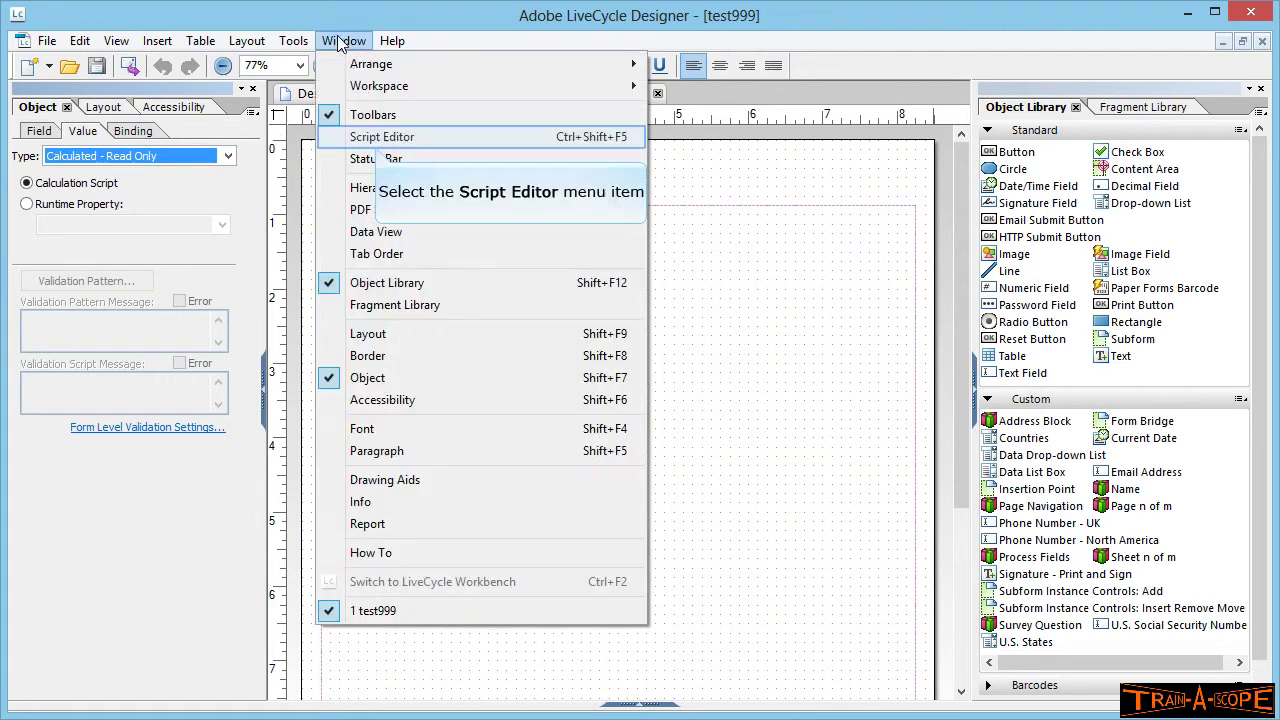
click(378, 140)
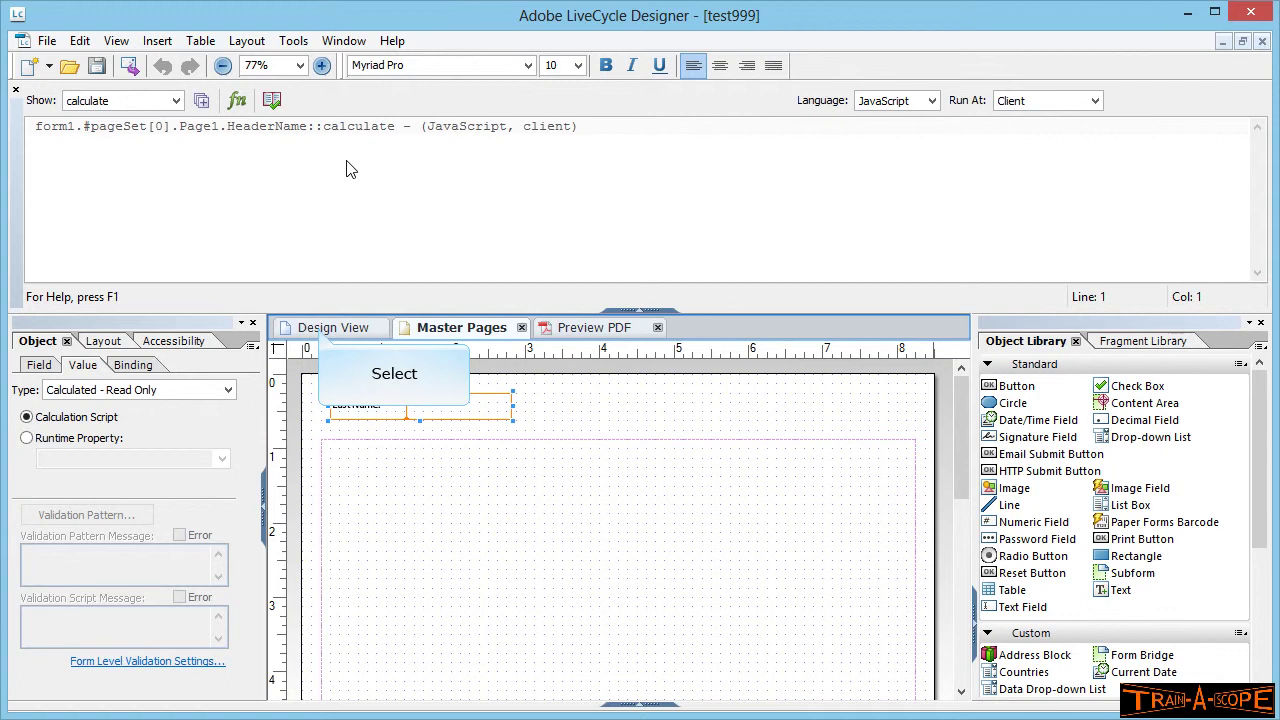
click(320, 335)
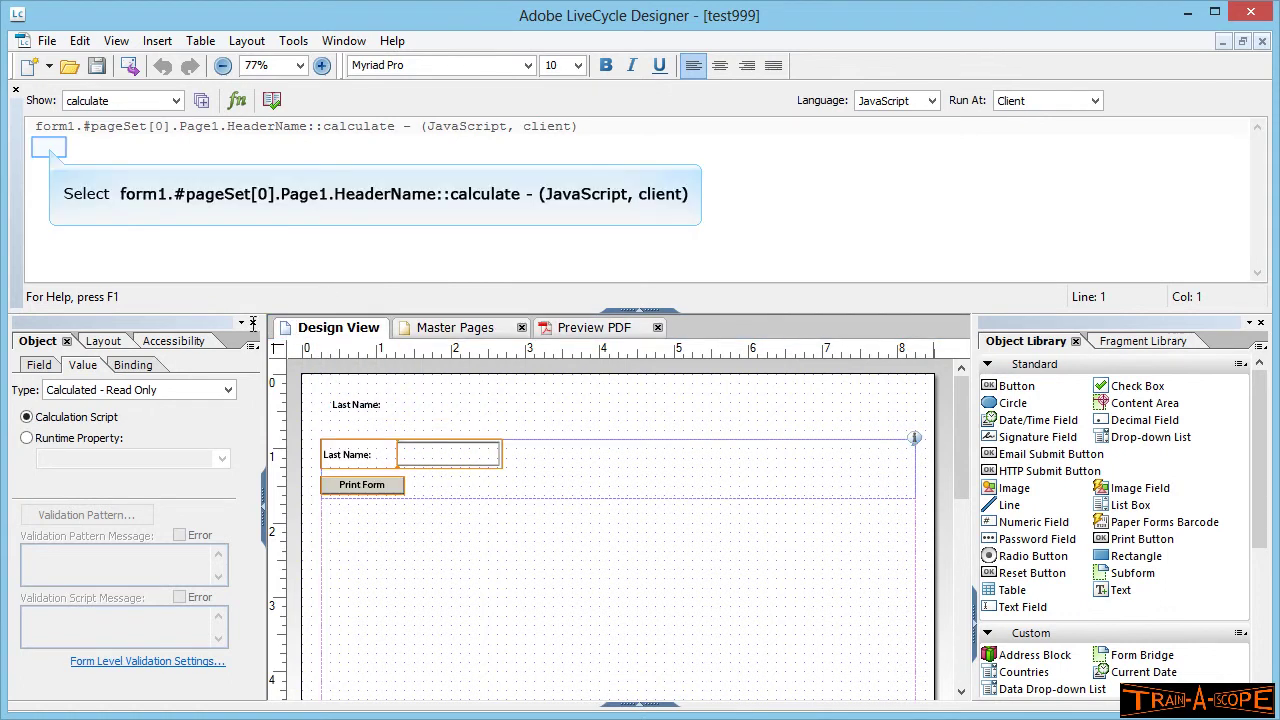
click(50, 148)
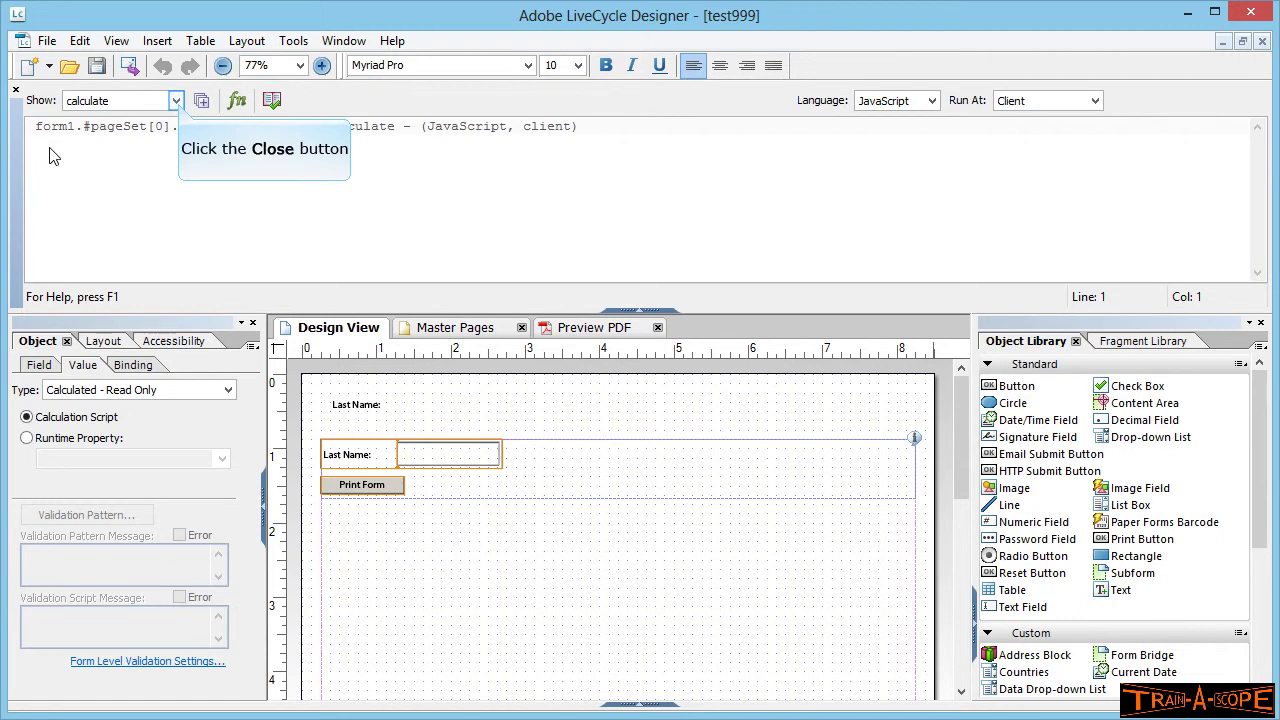
click(176, 101)
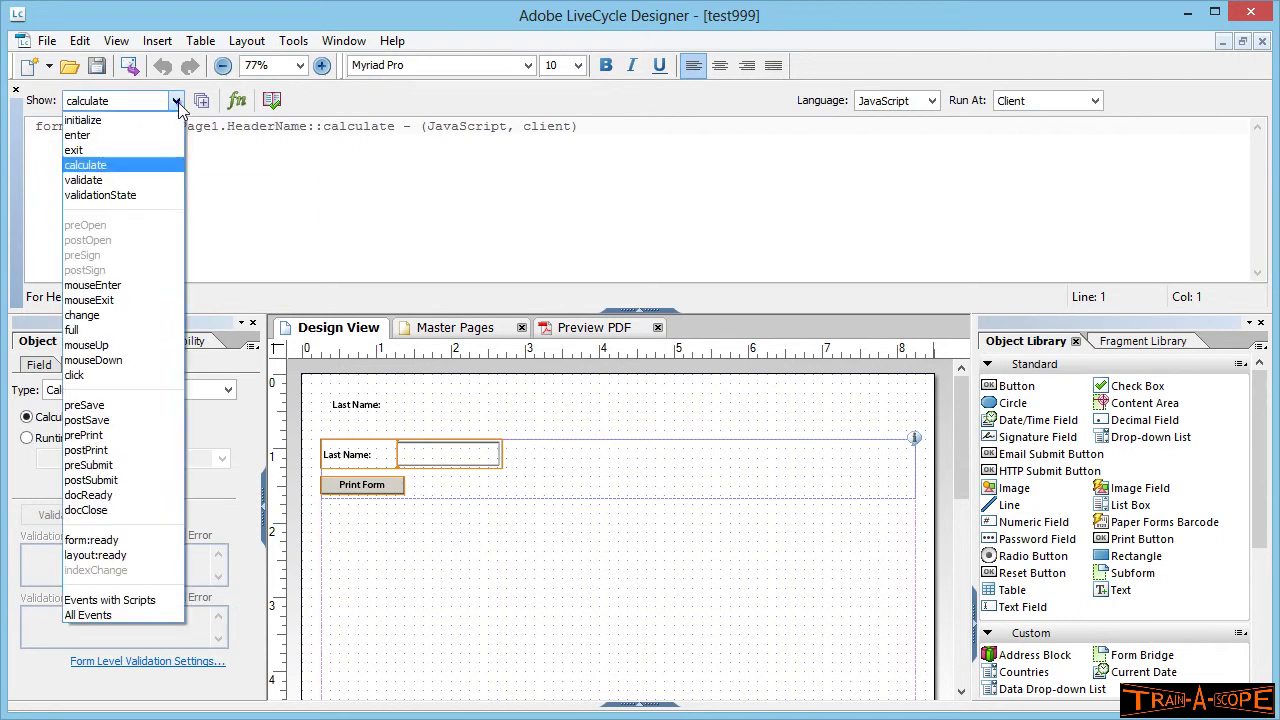
click(122, 165)
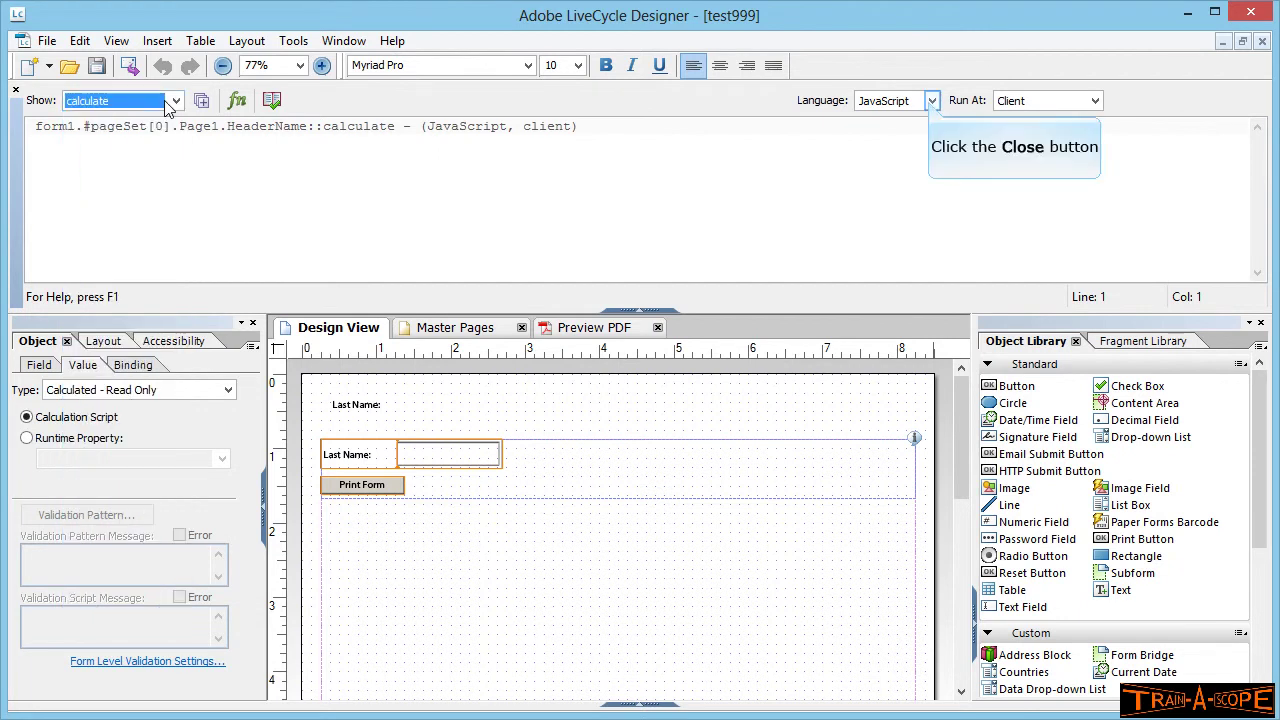
Set the script language to FormCalc and insert the body field reference xfa.resolveNode("#subform.LastName") as the calculation
click(930, 102)
click(908, 120)
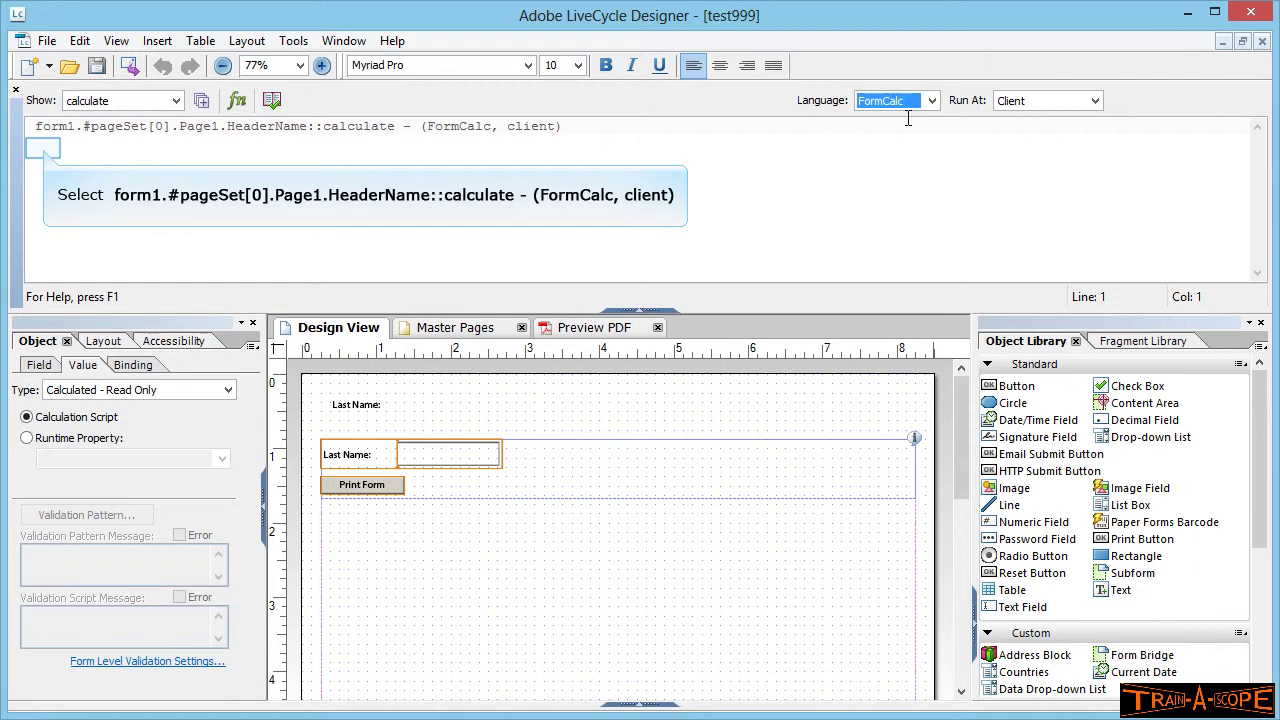
click(44, 148)
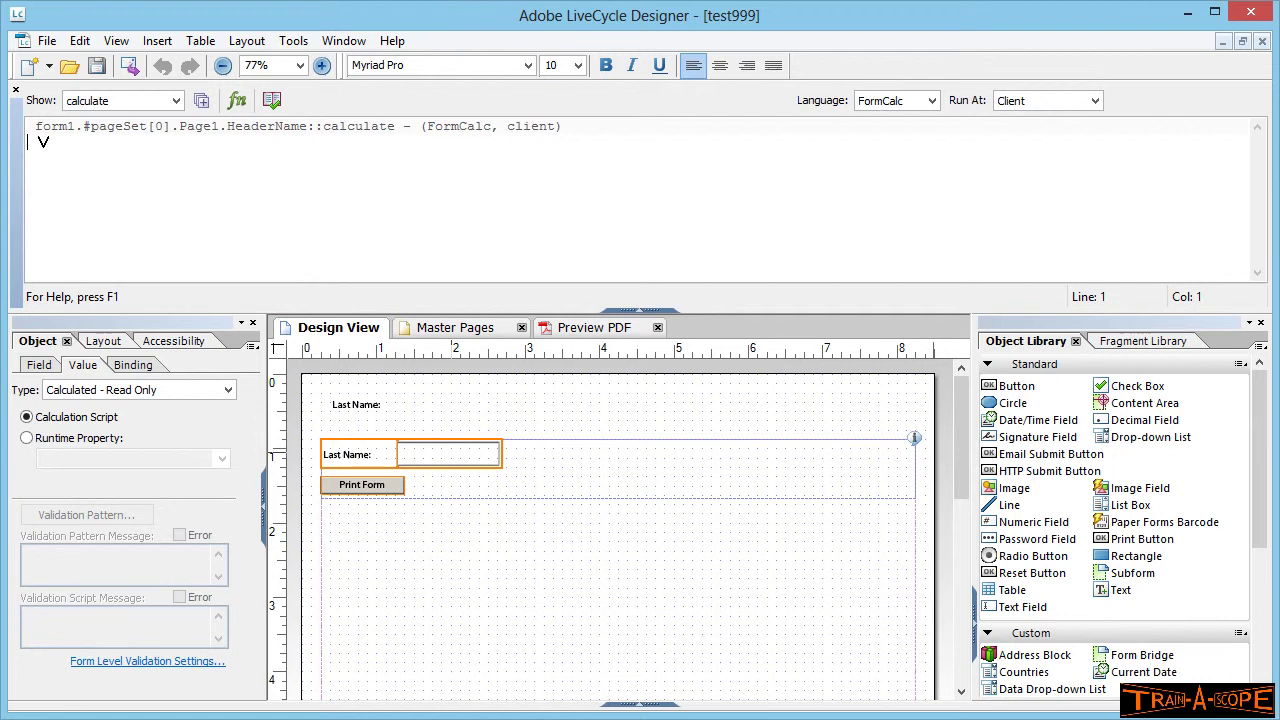
ctrl+click(451, 446)
ctrl+click(451, 446)
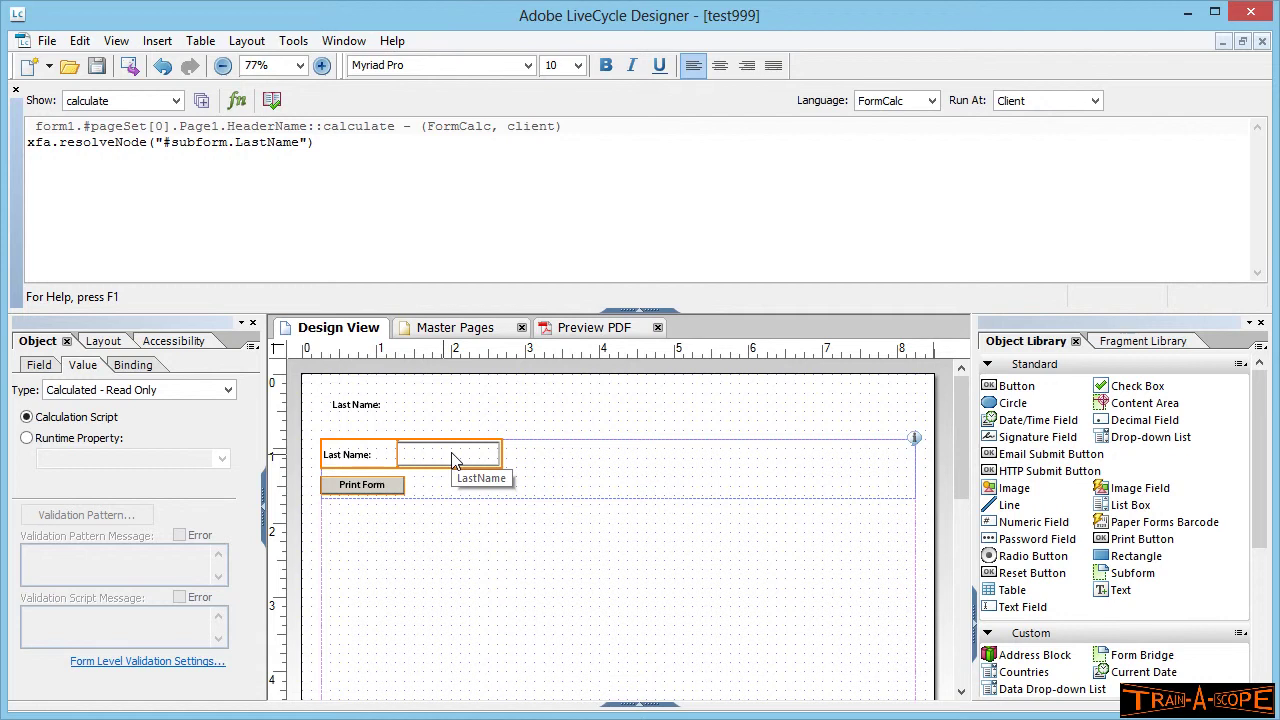
click(452, 460)
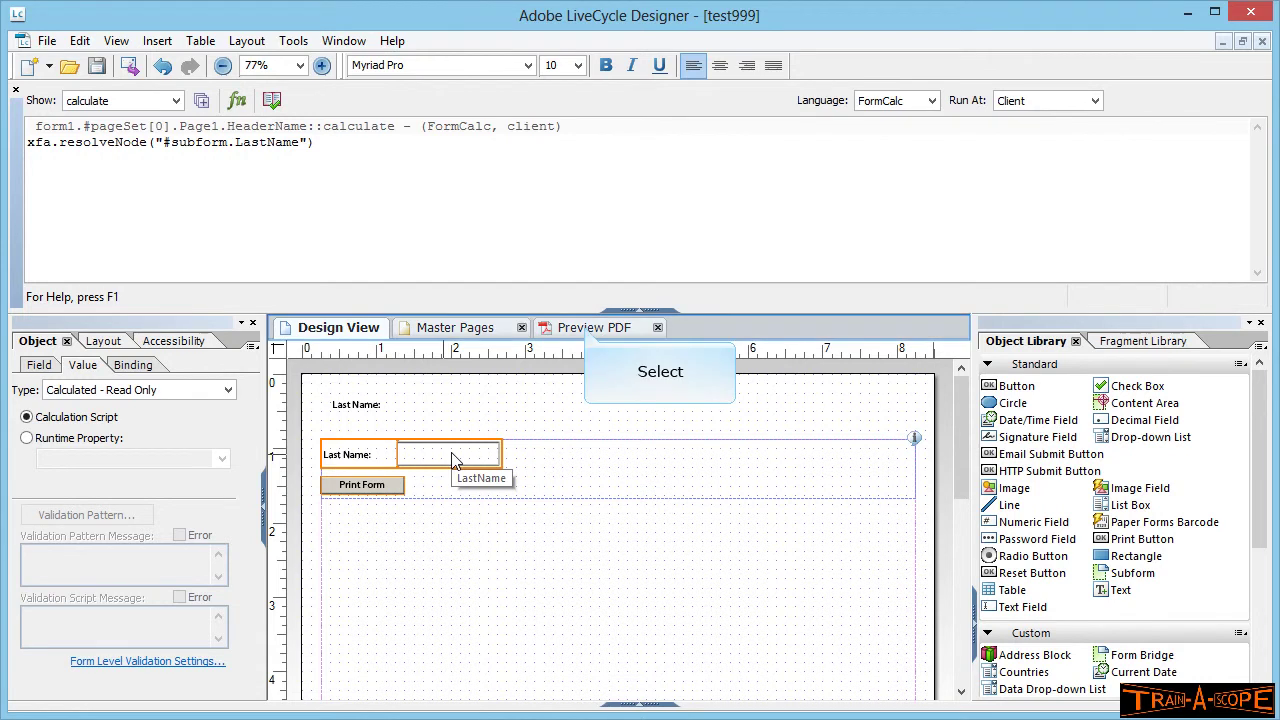
Preview the form as PDF, fill in the body's last name and leave the field to test the calculation script
click(587, 330)
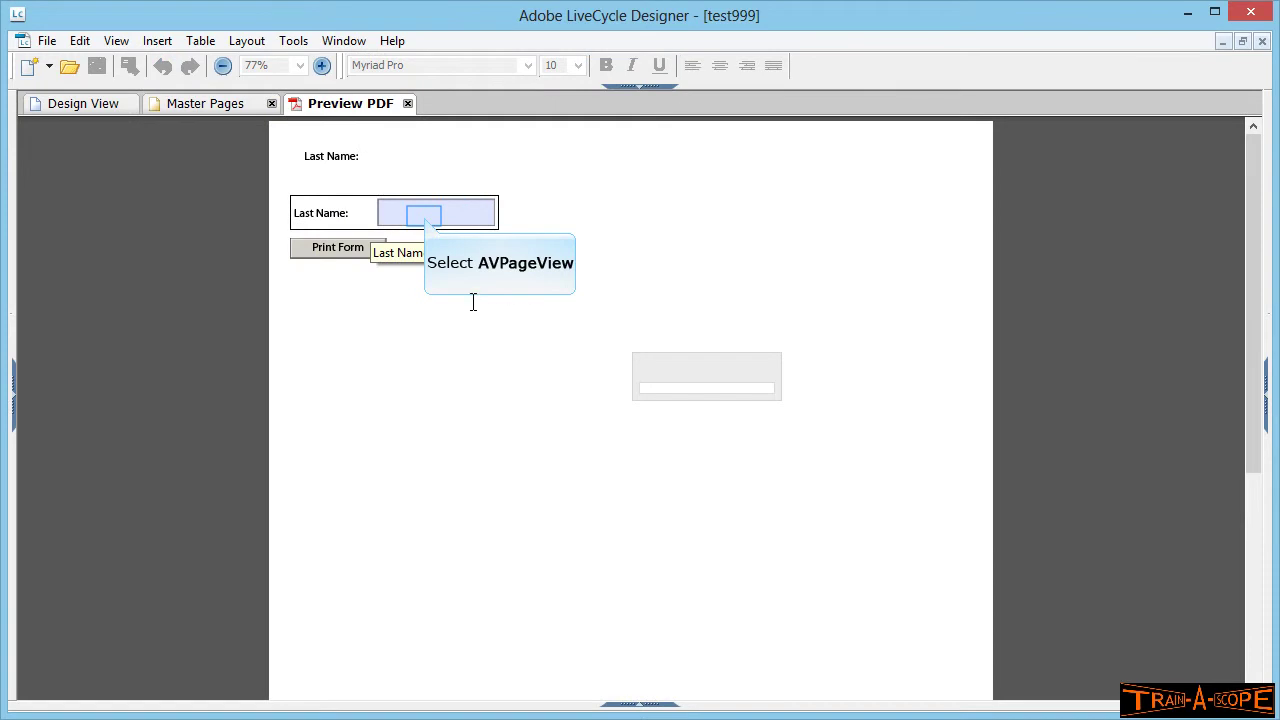
click(424, 215)
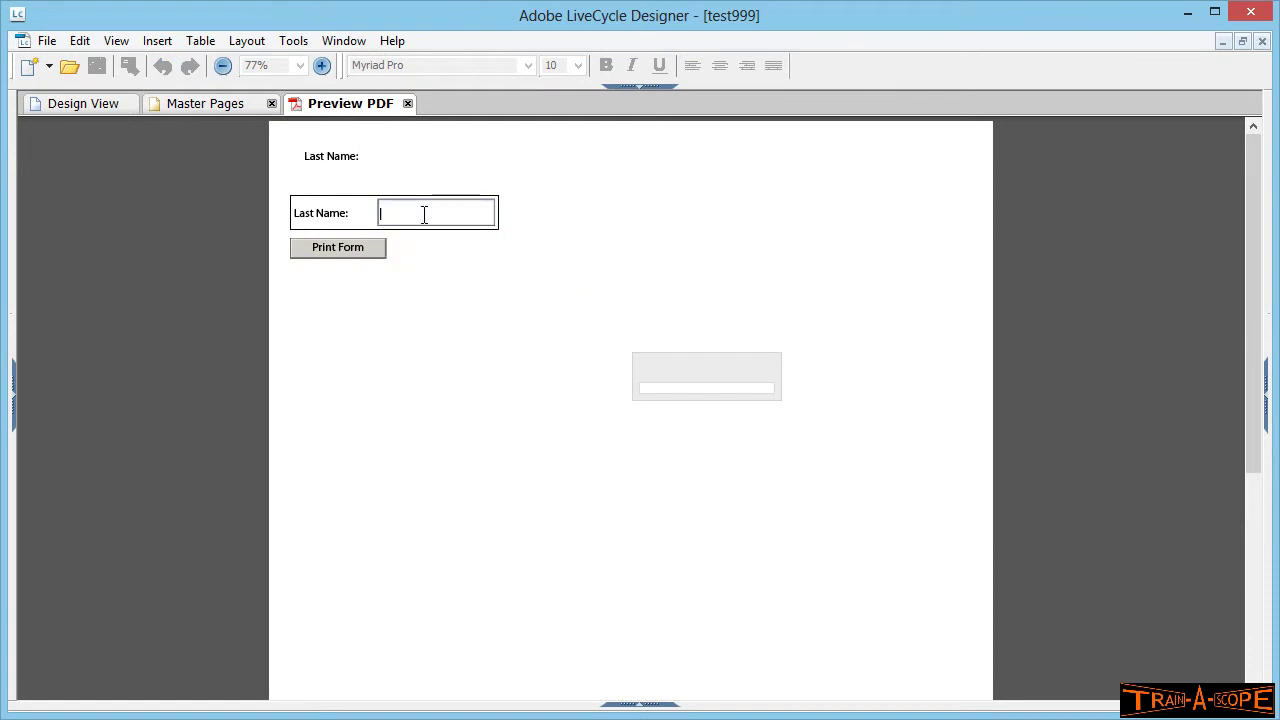
text(Jones)
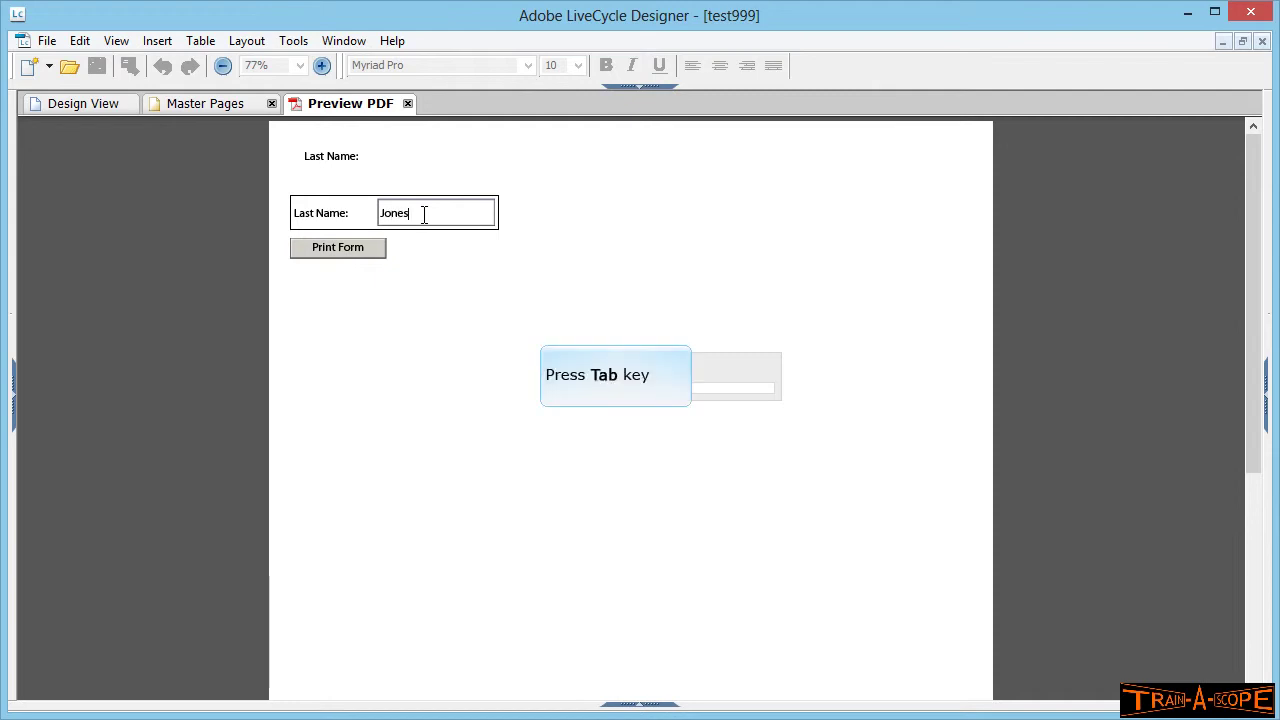
key(Tab)
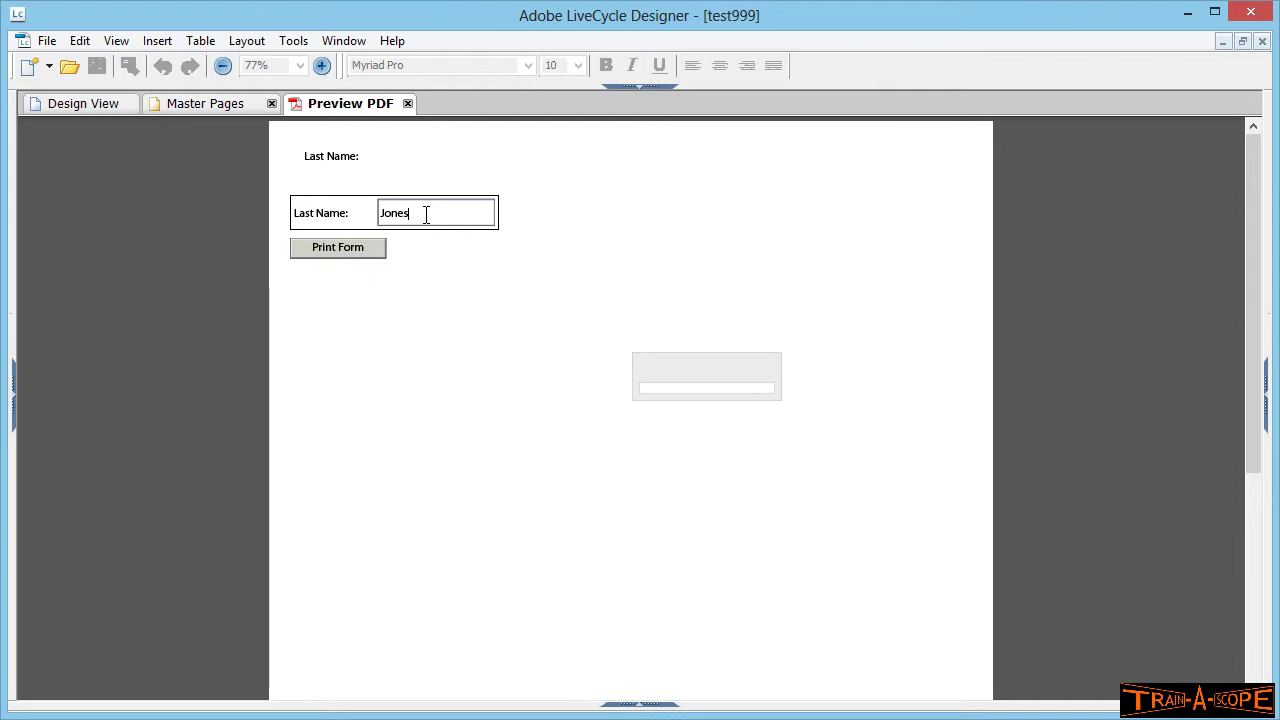
key(Tab)
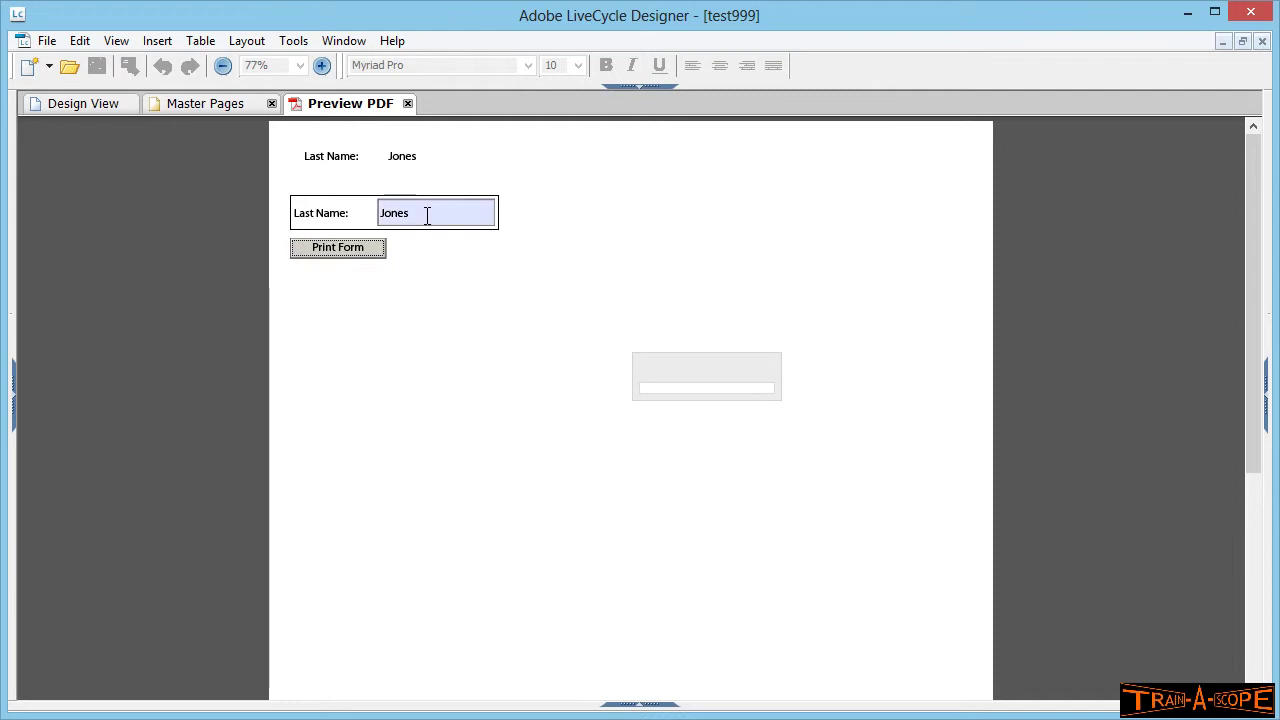